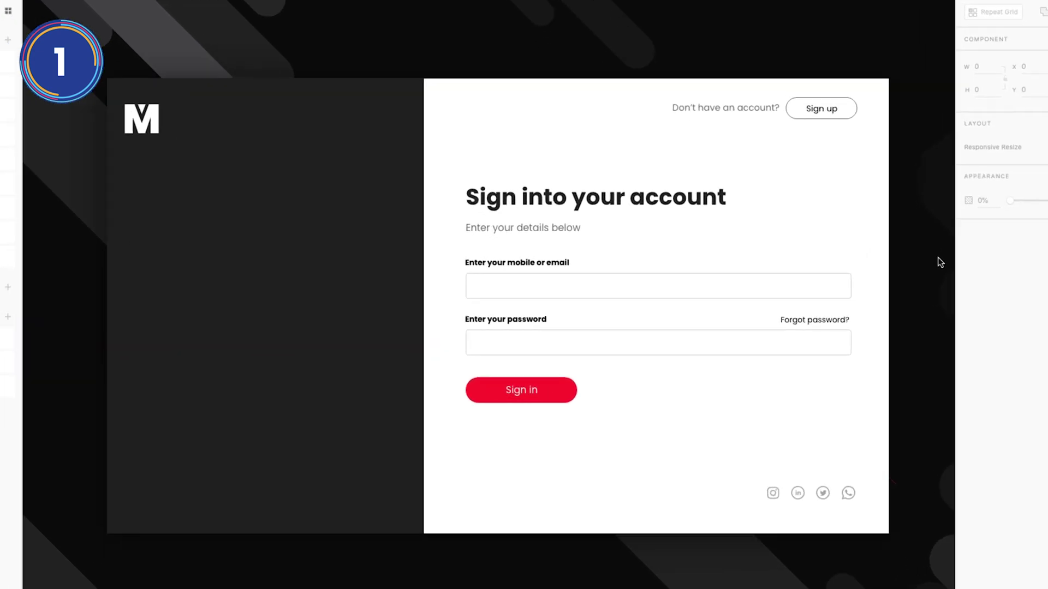
- Drop the headphones photo into the dark left panel and shift it up within its frame
key("super+Tab")
key("super+Tab")
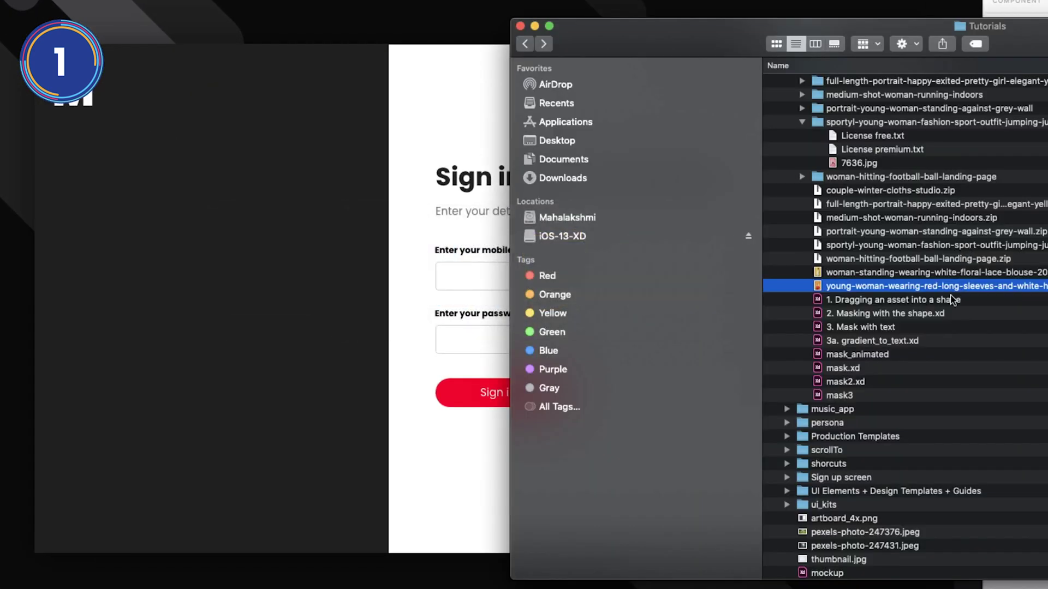
left_click_drag(939, 291, 210, 247)
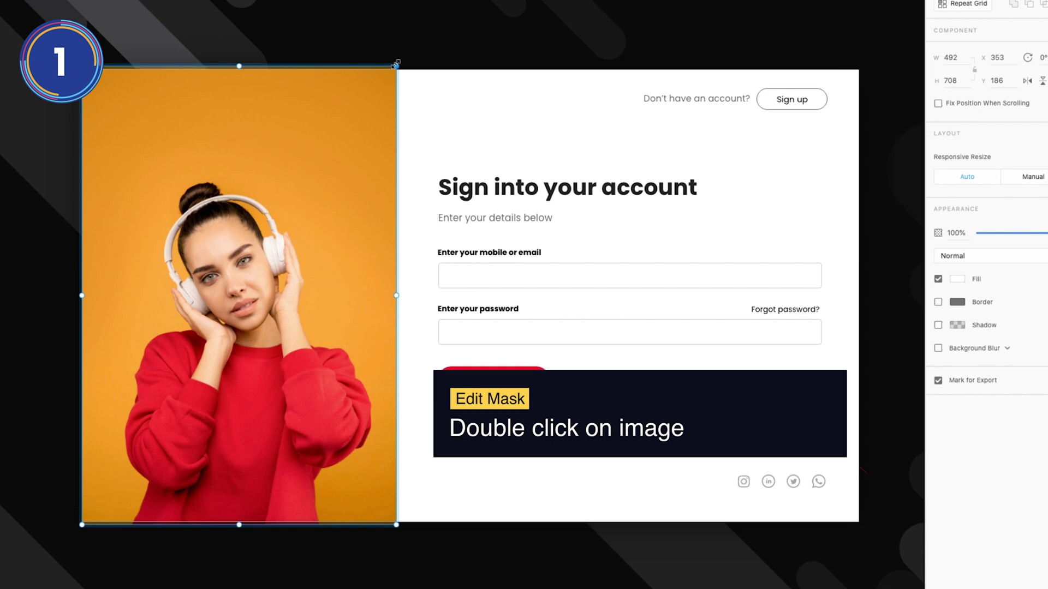
double_click(323, 235)
left_click_drag(321, 231, 316, 194)
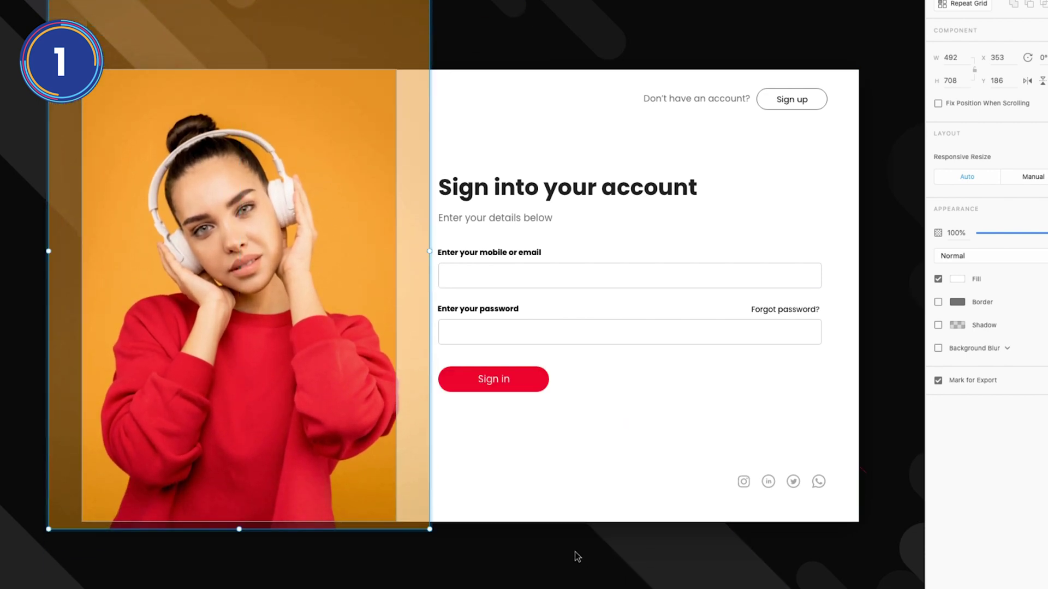
left_click(555, 545)
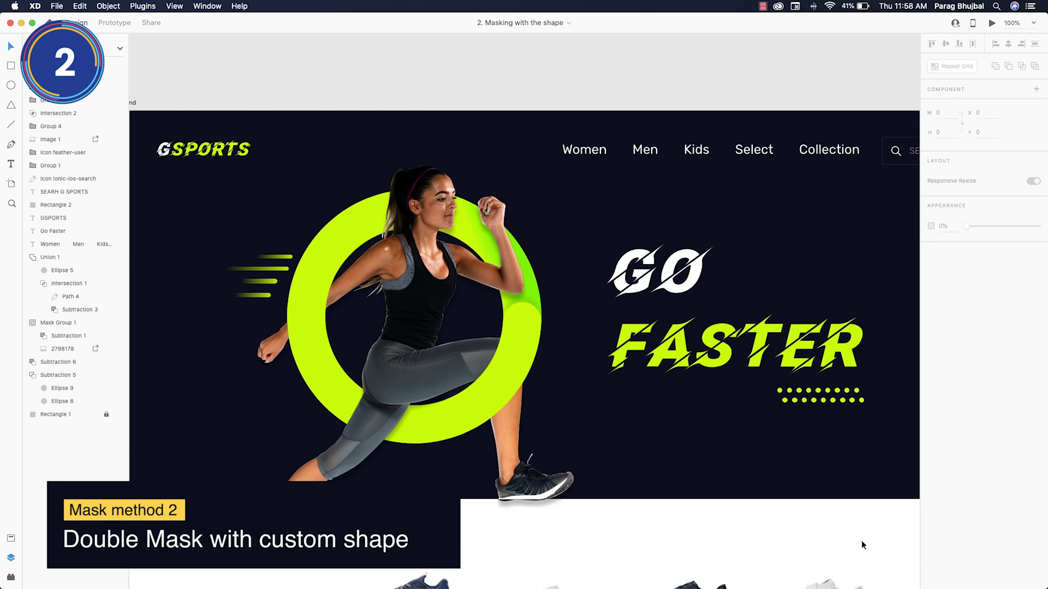
- Zoom into the runner and start a Pen outline down her ponytail
scroll(741, 337, "right", 10)
scroll(740, 337, "up", 5)
left_click_drag(740, 338, 525, 349)
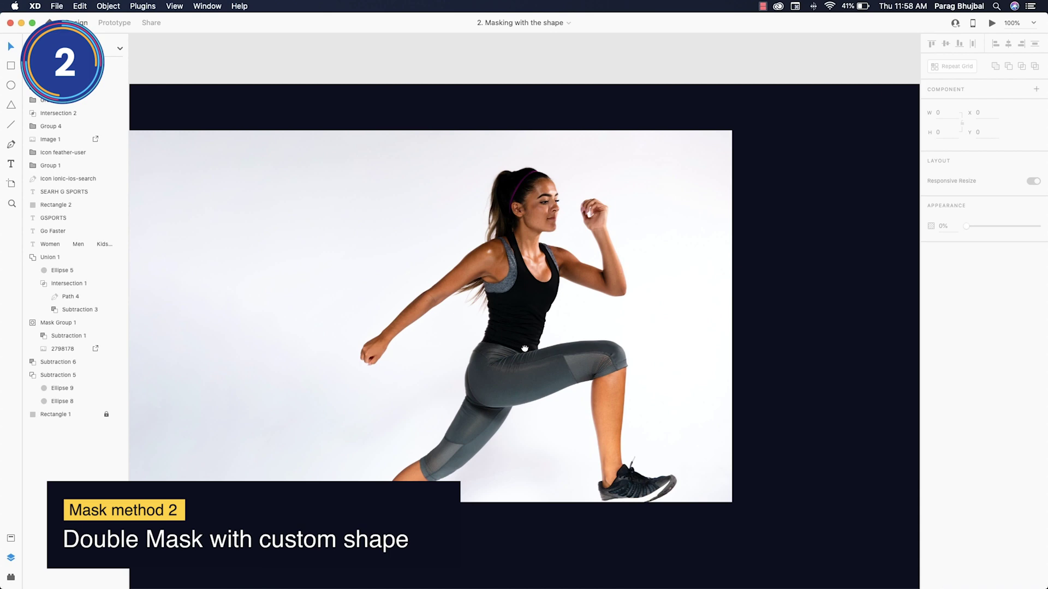
scroll(597, 271, "up", 5)
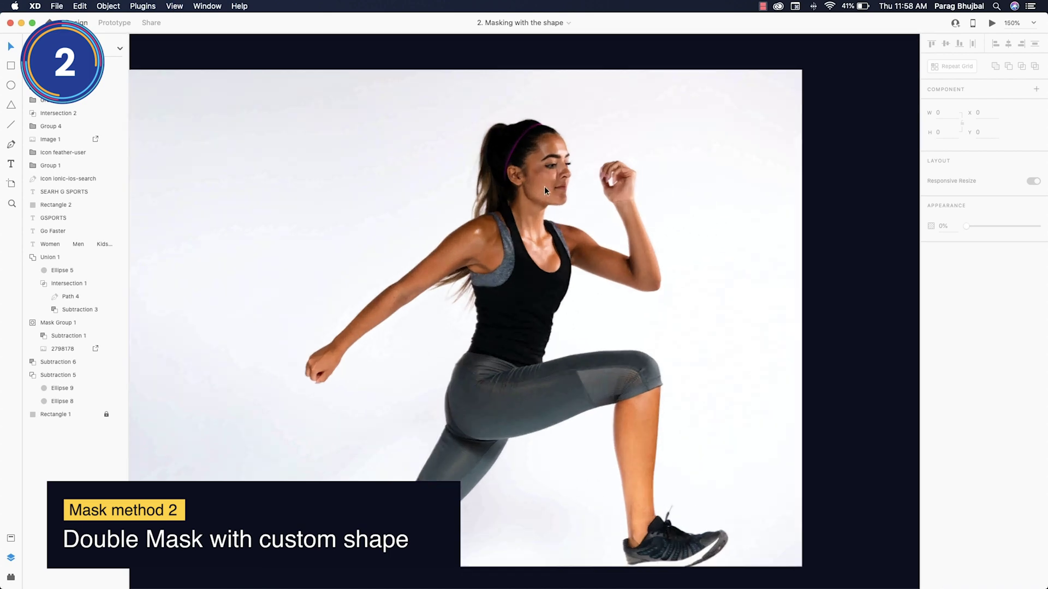
scroll(594, 245, "up", 2)
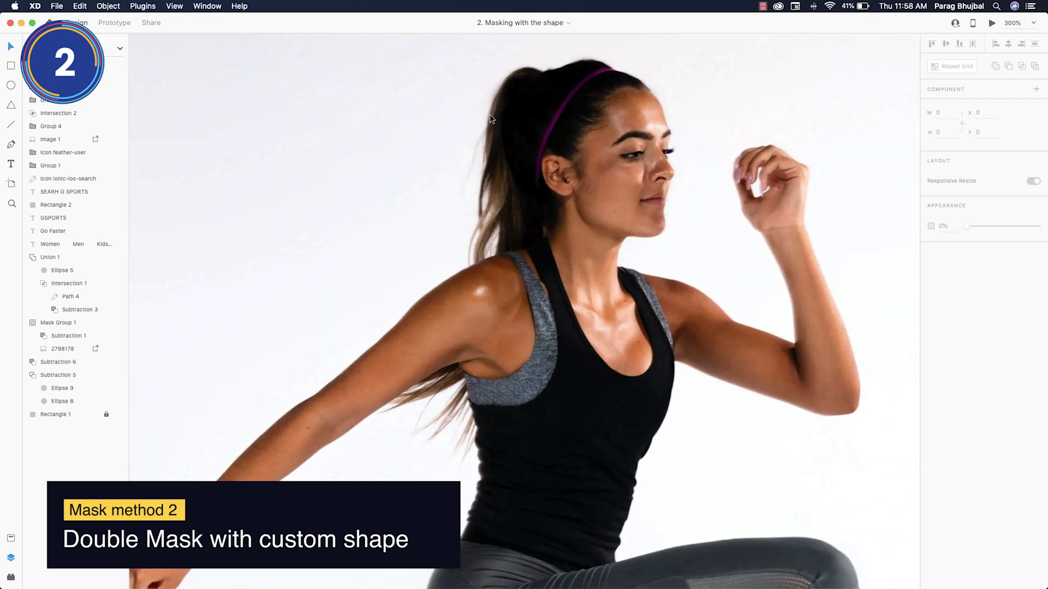
scroll(573, 243, "up", 2)
scroll(545, 241, "up", 2)
scroll(526, 240, "up", 2)
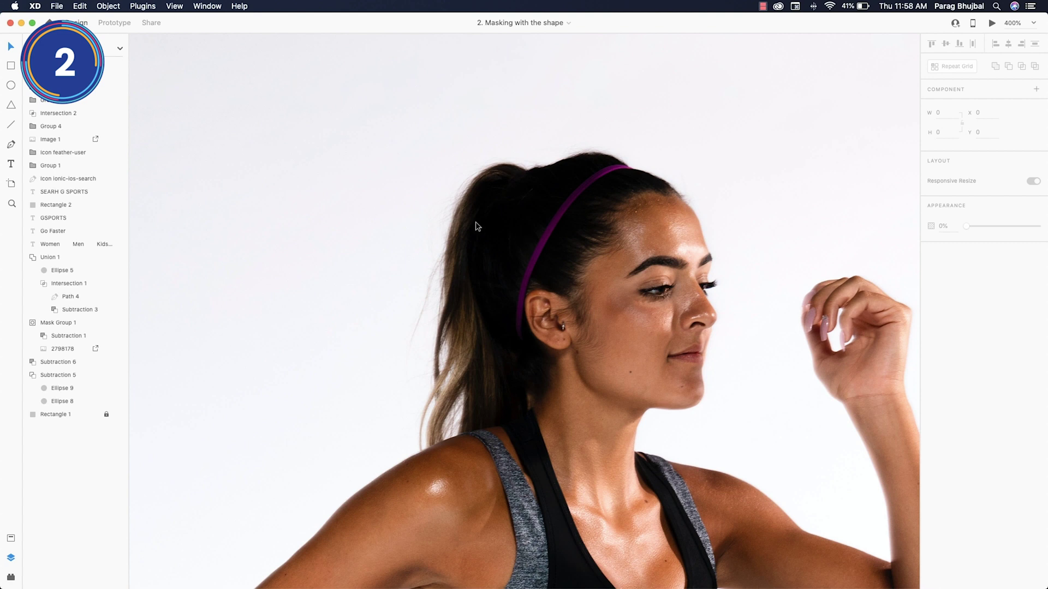
left_click(526, 171)
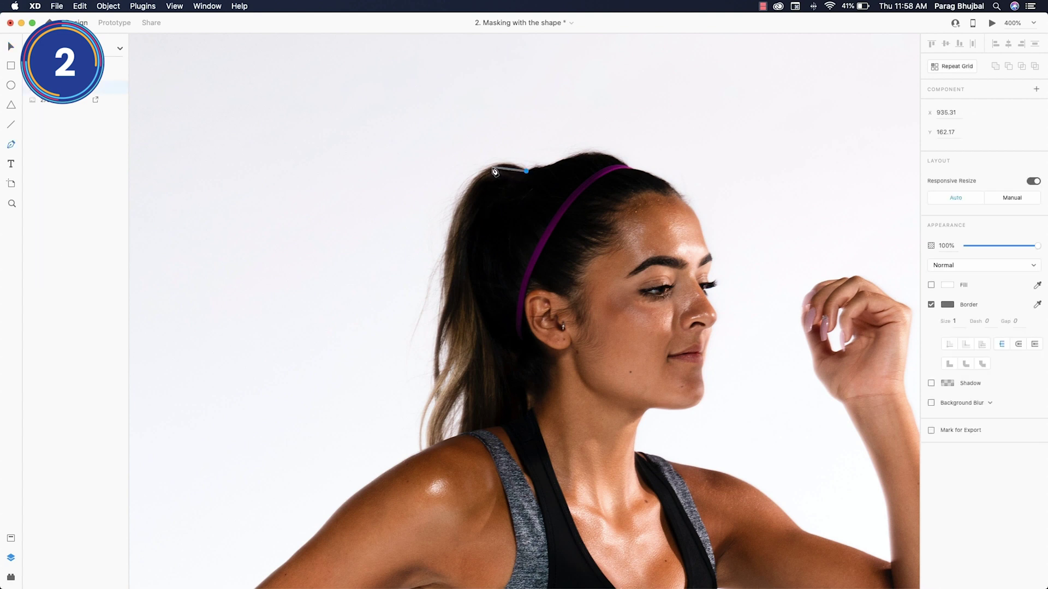
left_click_drag(451, 245, 443, 289)
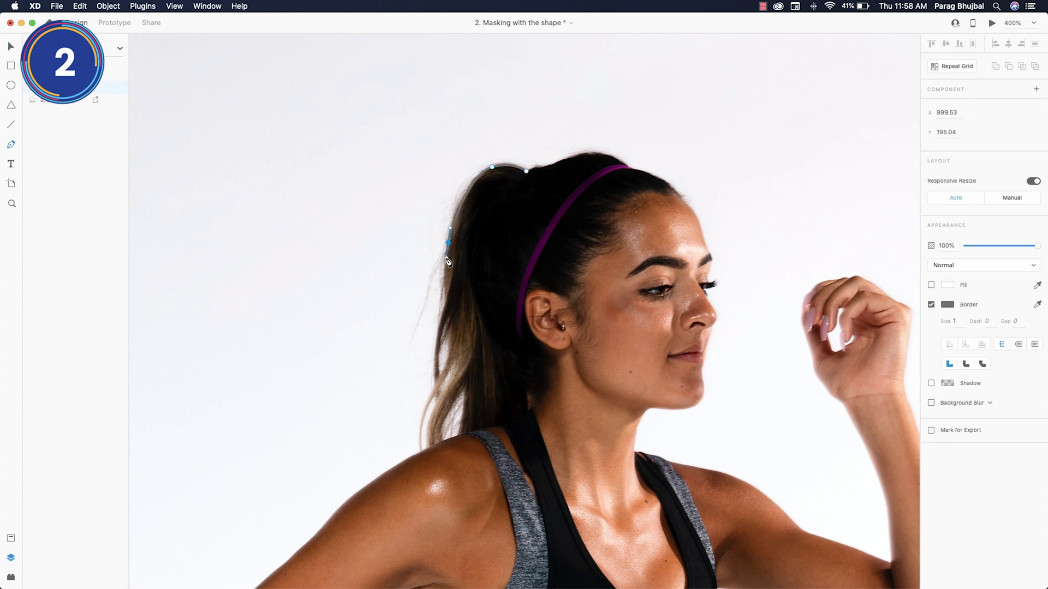
scroll(448, 262, "up", 1)
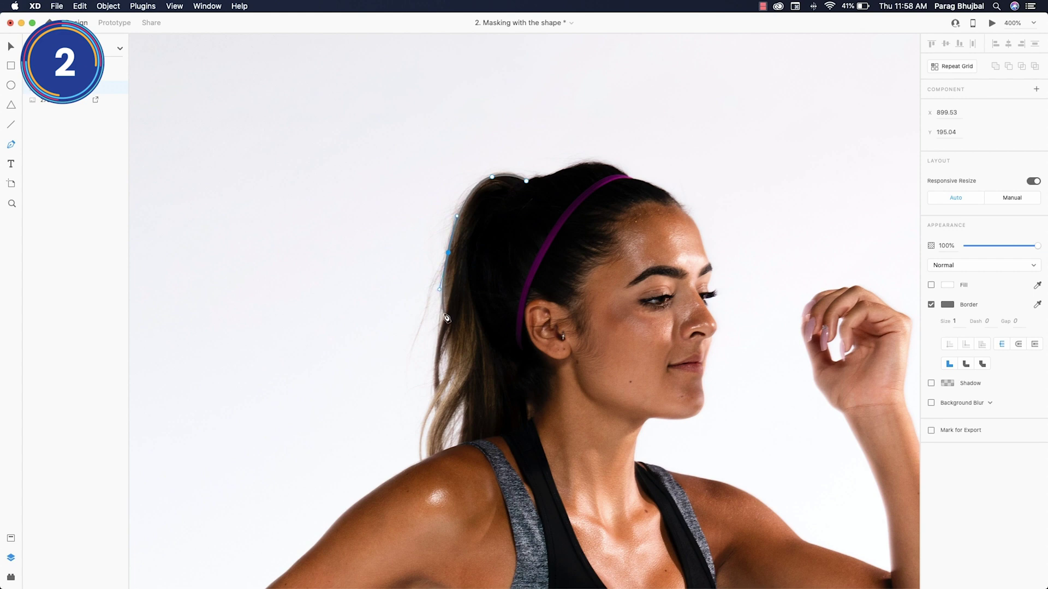
left_click(444, 313)
- Continue the Pen outline along the ponytail curve to her shoulder
scroll(439, 283, "down", 5)
left_click_drag(434, 259, 441, 283)
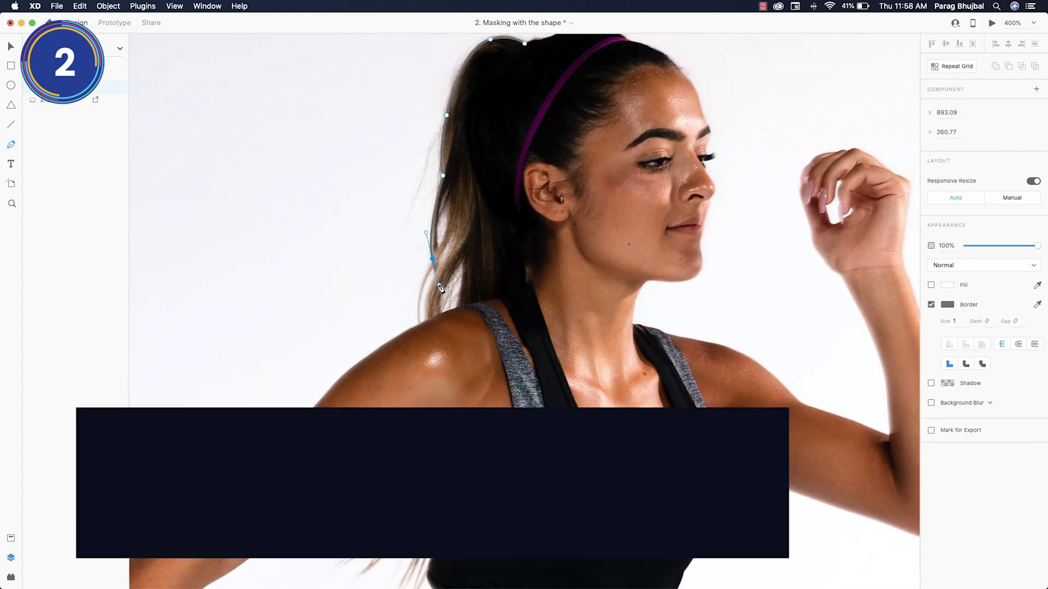
key("ctrl+z")
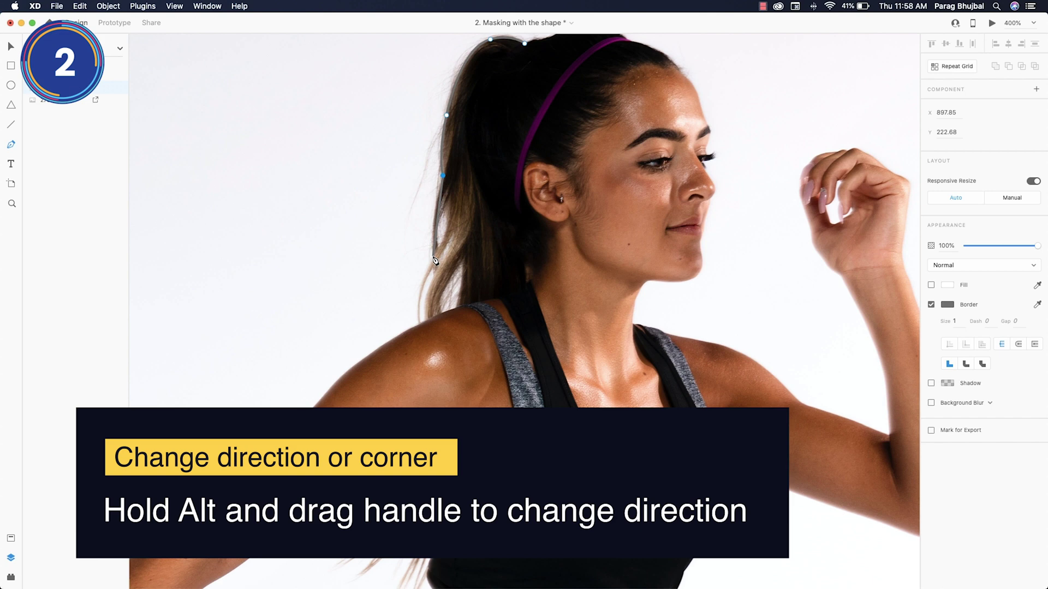
left_click_drag(434, 256, 443, 288)
left_click(424, 287)
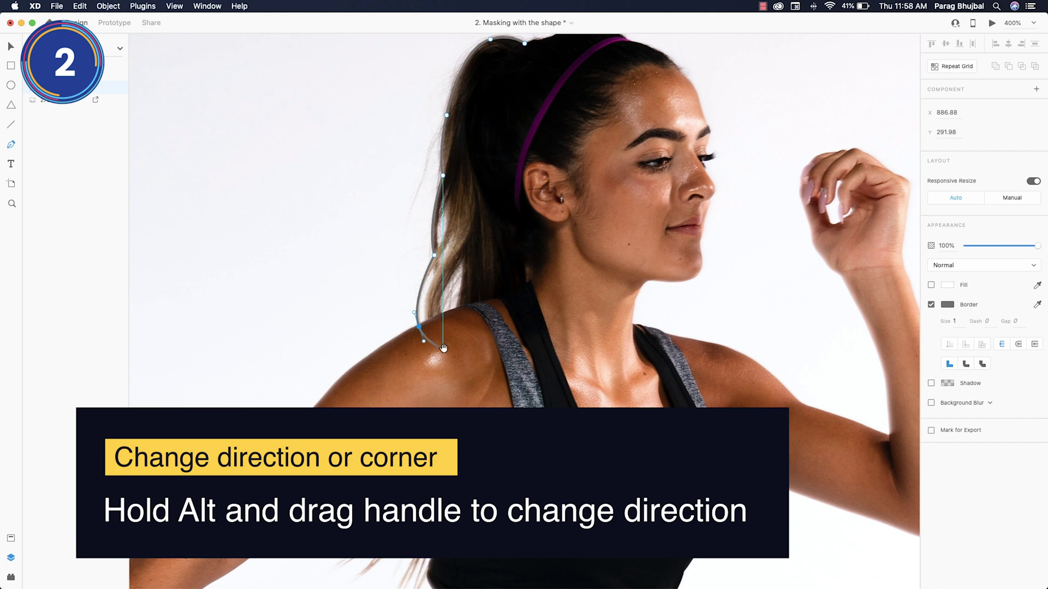
left_click_drag(443, 347, 566, 238)
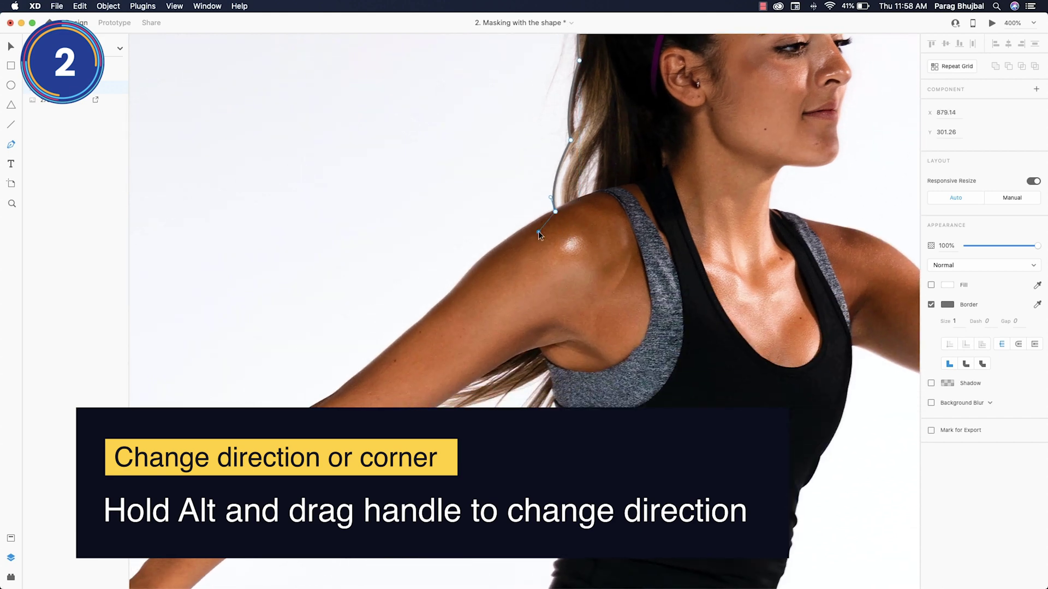
left_click(516, 231)
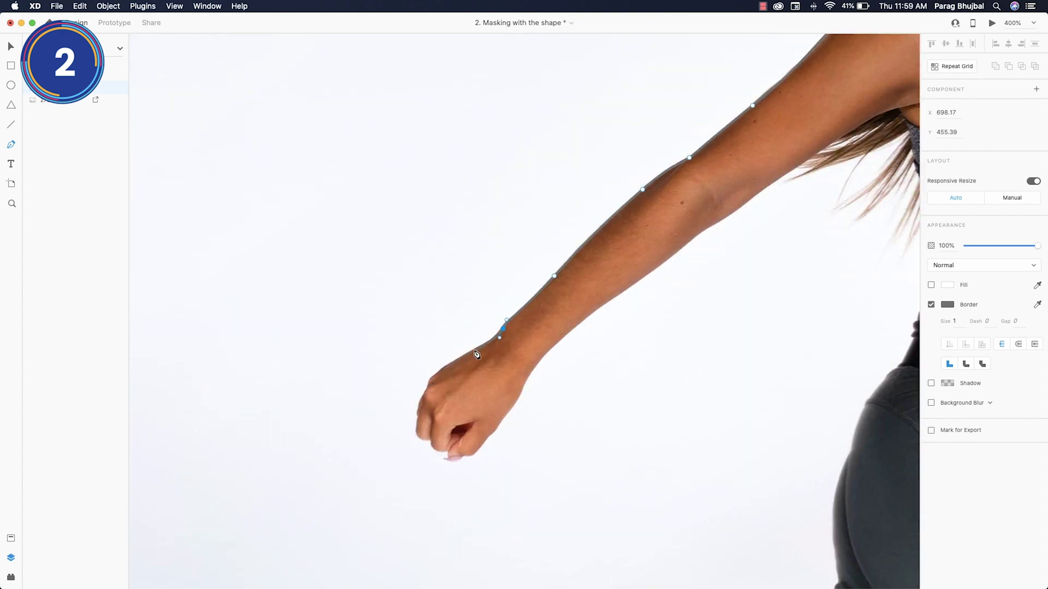
scroll(448, 456, "up", 5)
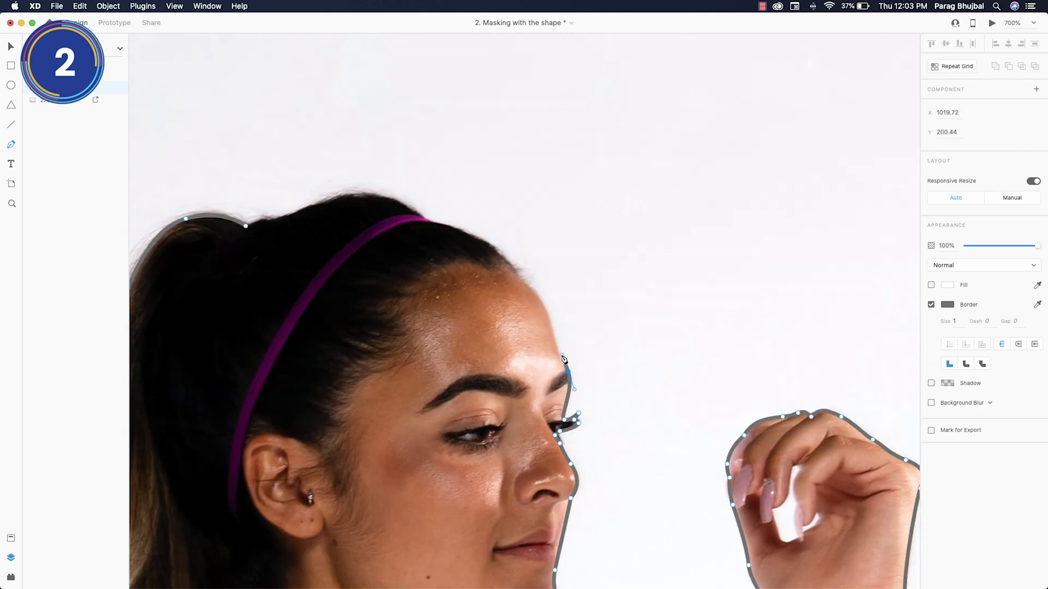
- Draw a closed Pen path inside the gap between the runner's fingers
key("p")
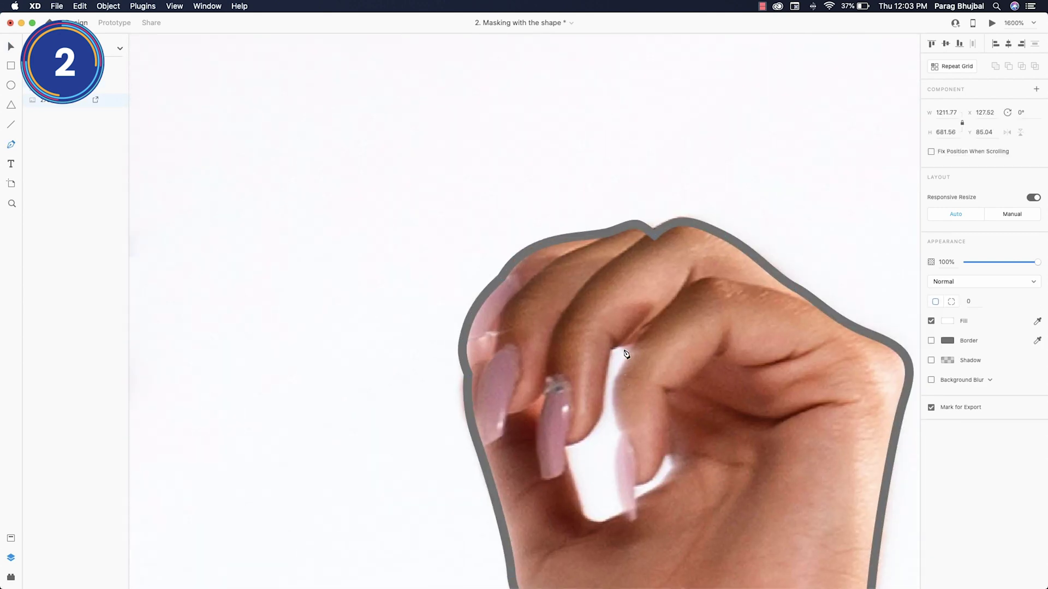
left_click_drag(616, 394, 673, 293)
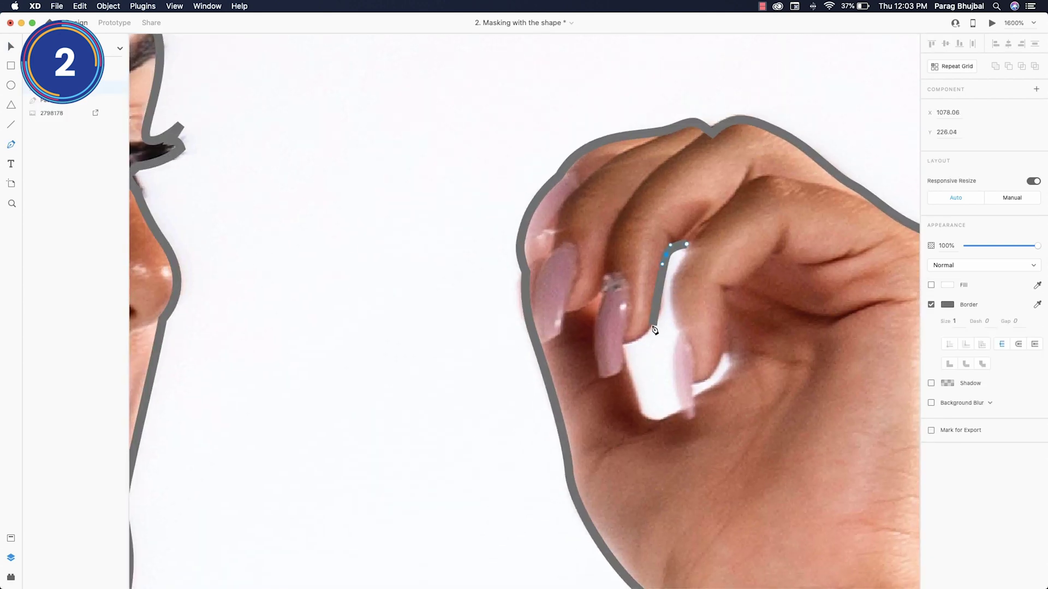
left_click_drag(624, 343, 583, 361)
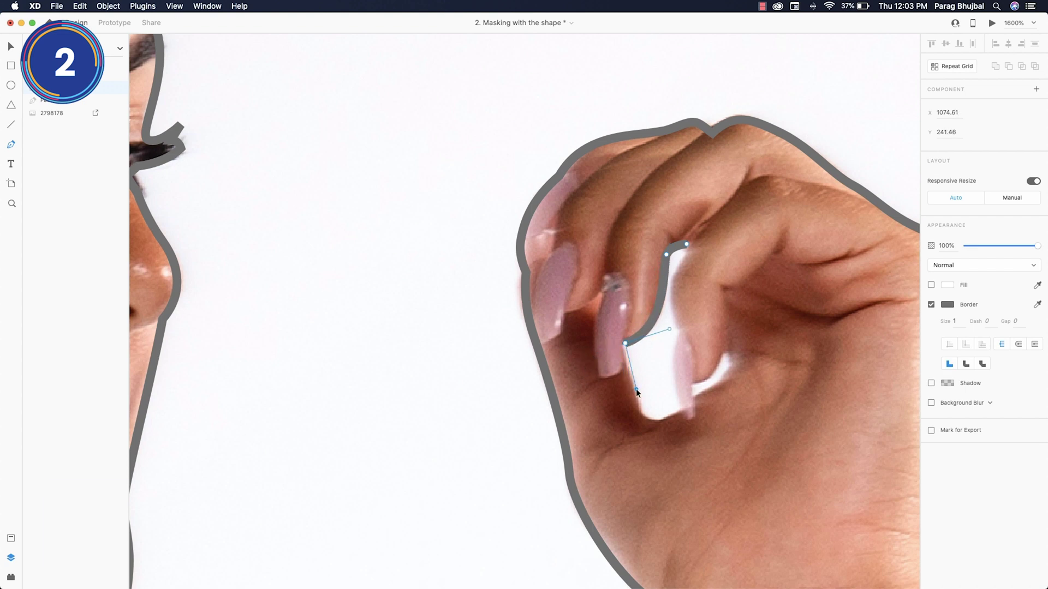
left_click_drag(640, 408, 640, 418)
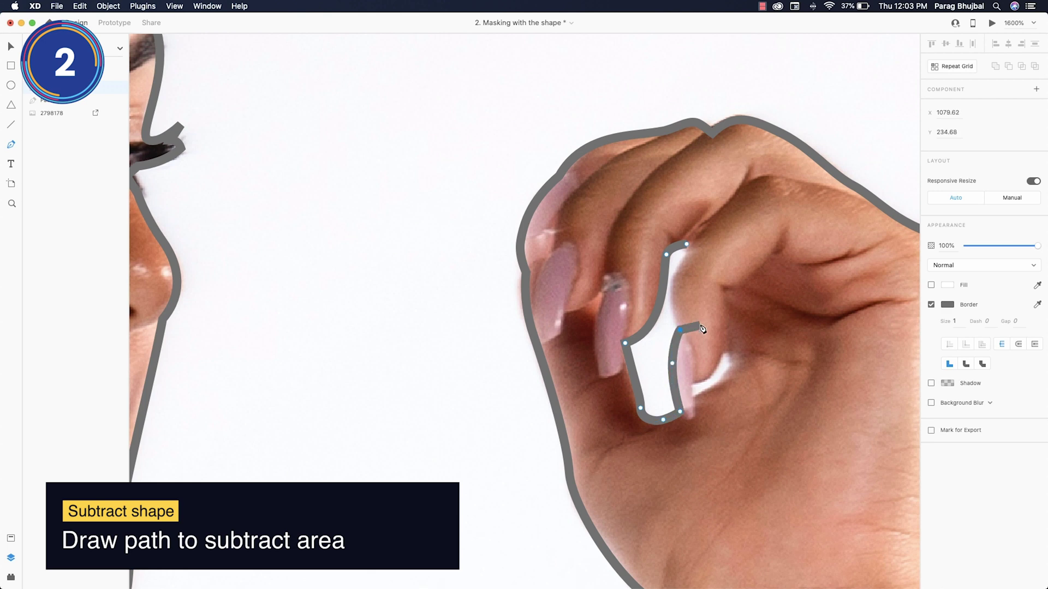
left_click(687, 245)
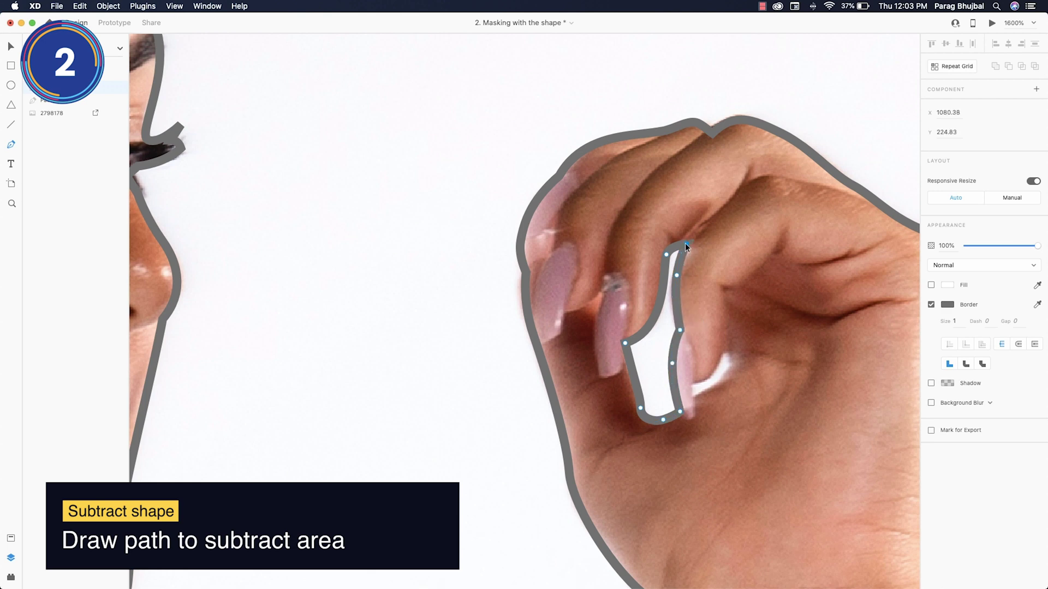
key("Escape")
- Set the outline border to 0.25 and subtract the finger gap from the silhouette
left_click_drag(775, 412, 683, 410)
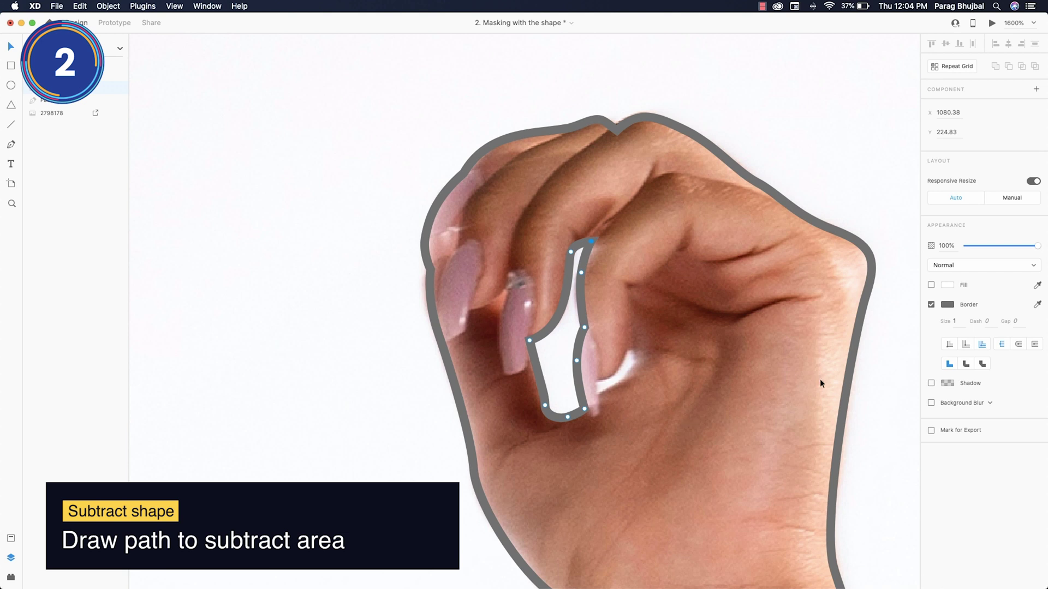
key("Escape")
type("2")
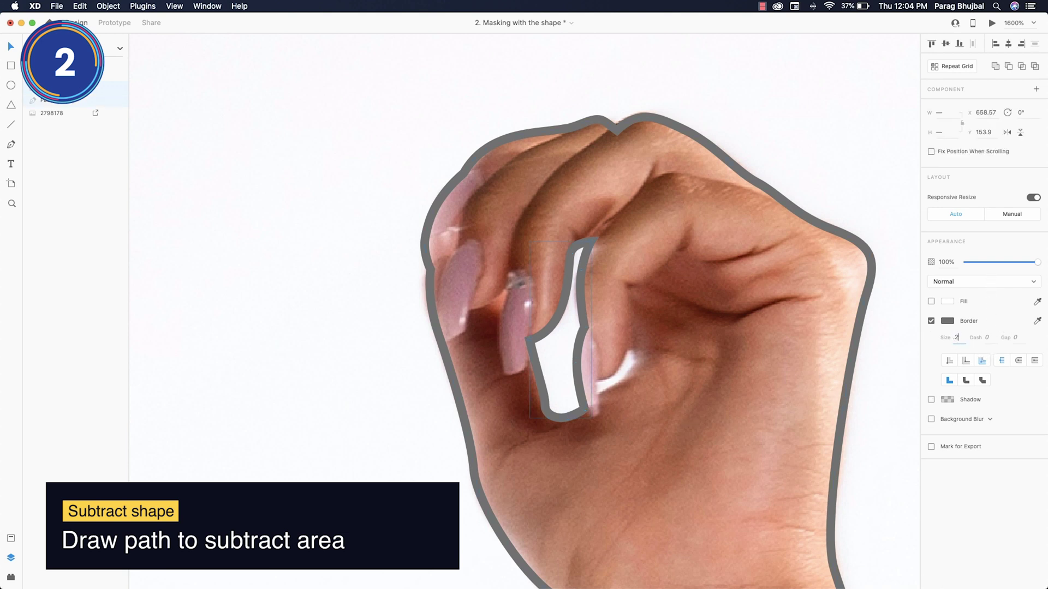
type("5")
key("Return")
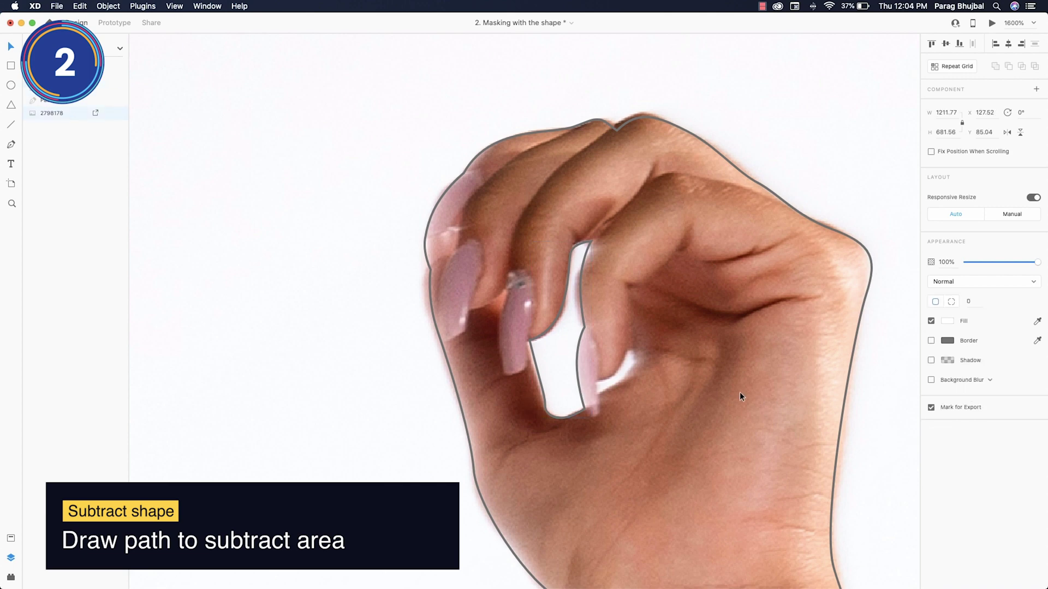
key("super+alt+s")
- Merge the traced paths into a white silhouette, unlock the runner photo, and mask it
key("super+minus")
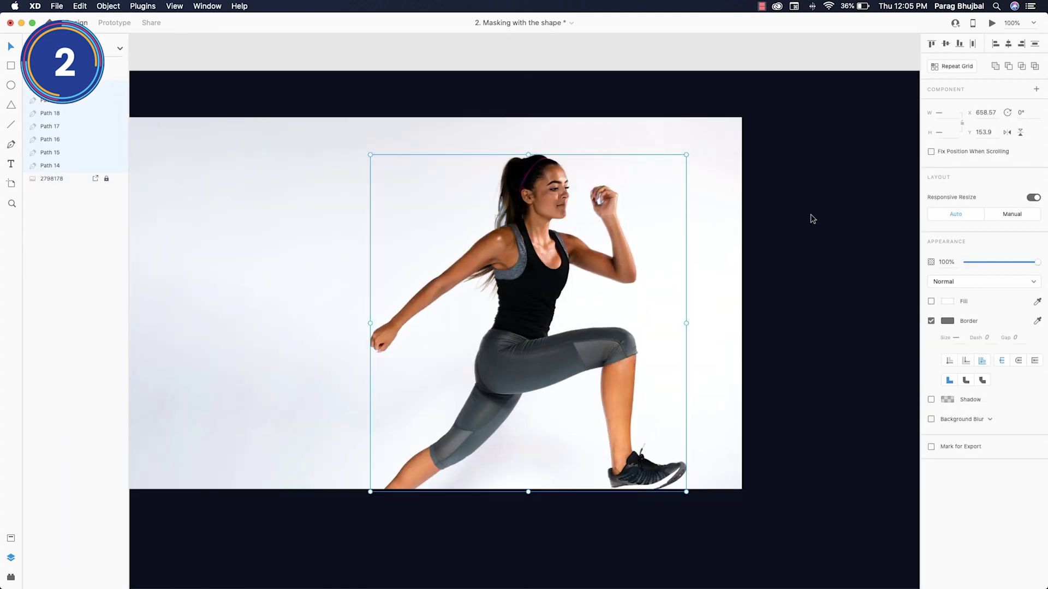
key("super+shift+m")
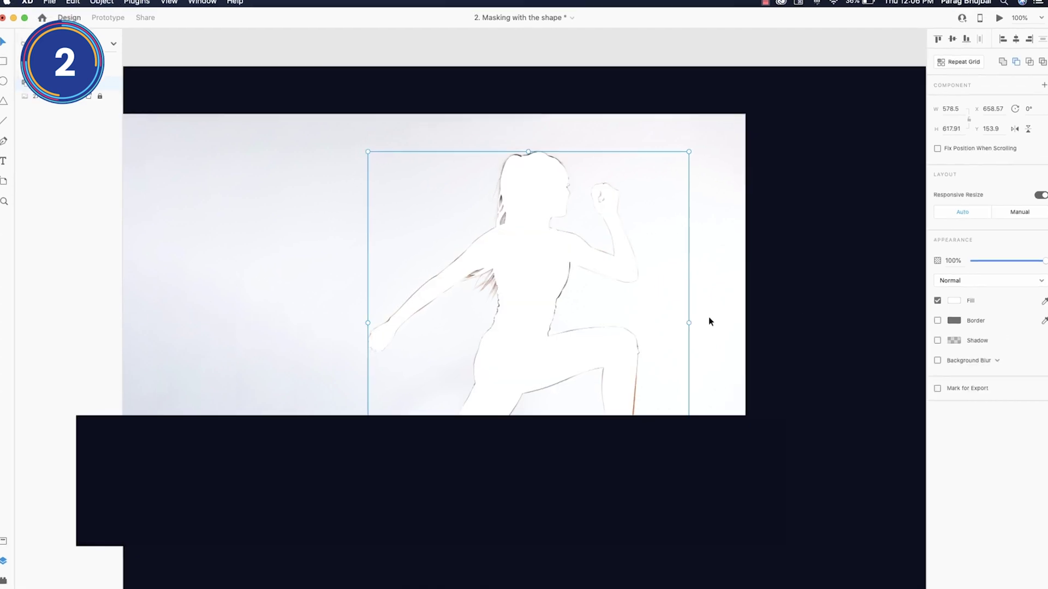
right_click(713, 325)
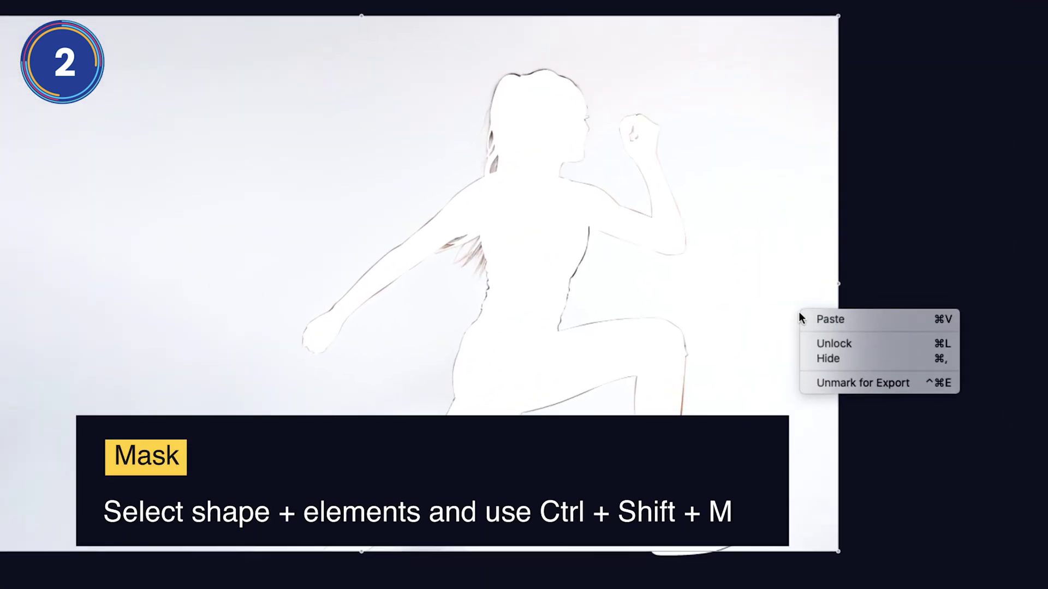
left_click(832, 343)
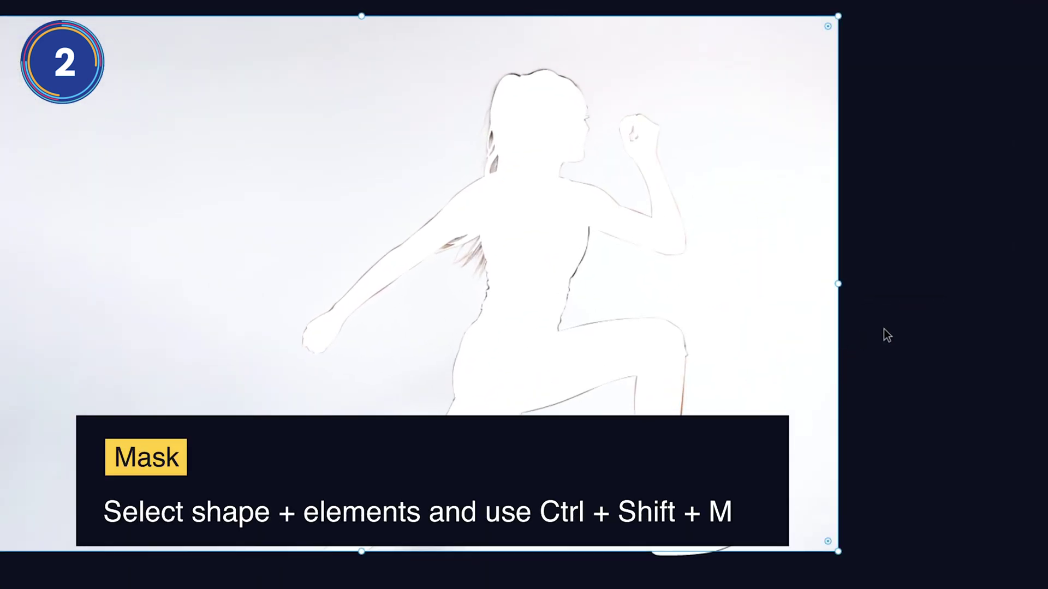
left_click(565, 250)
left_click(792, 326, "shift")
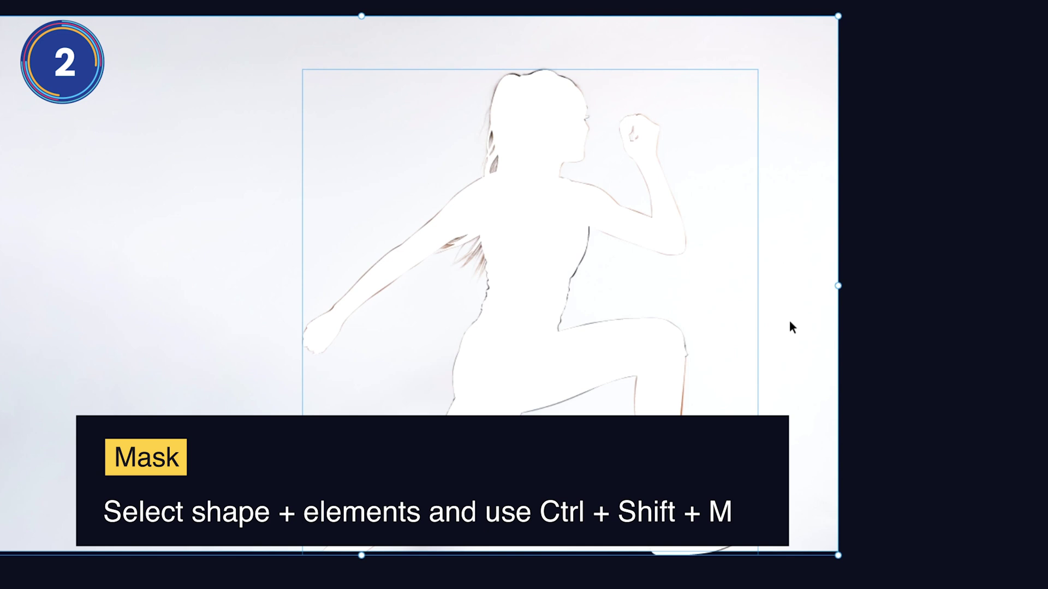
key("ctrl+shift+m")
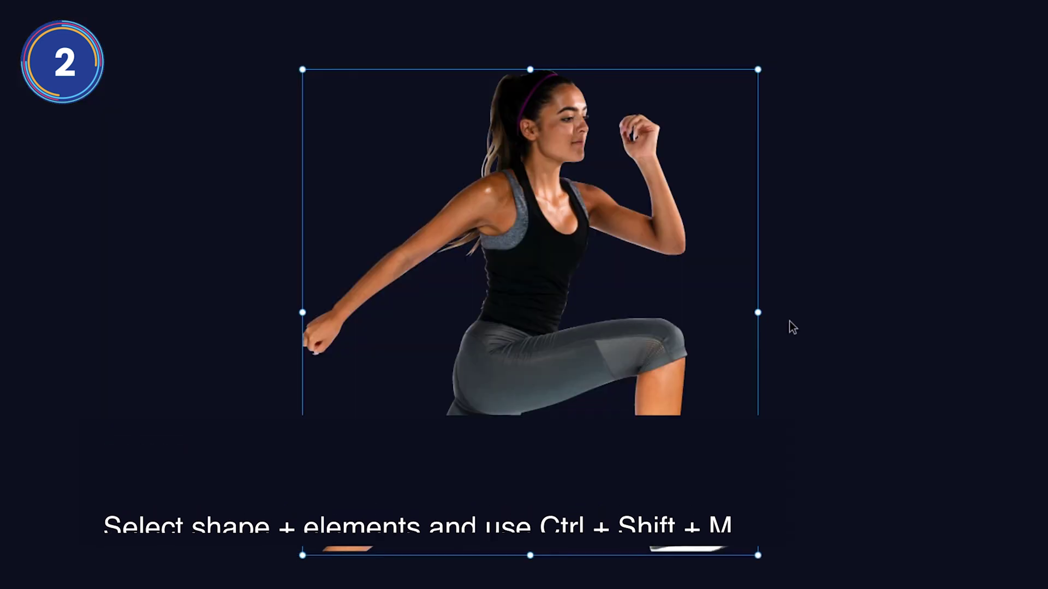
- Draw a large white circle over the runner with no border
key("e")
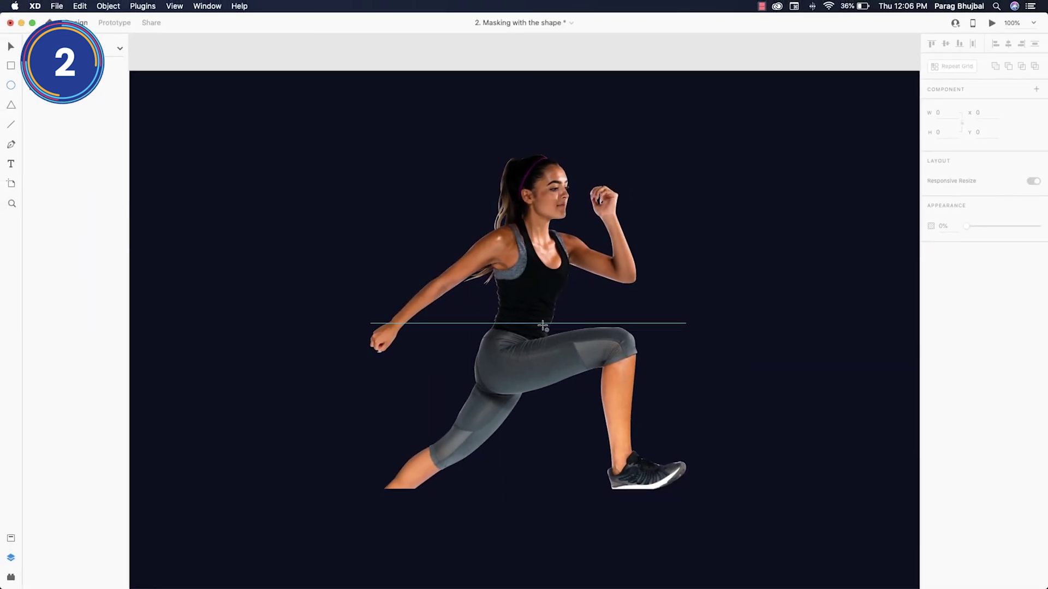
mouse_move(534, 321)
left_mouse_down()
mouse_move(745, 188)
mouse_move(738, 193)
left_mouse_up()
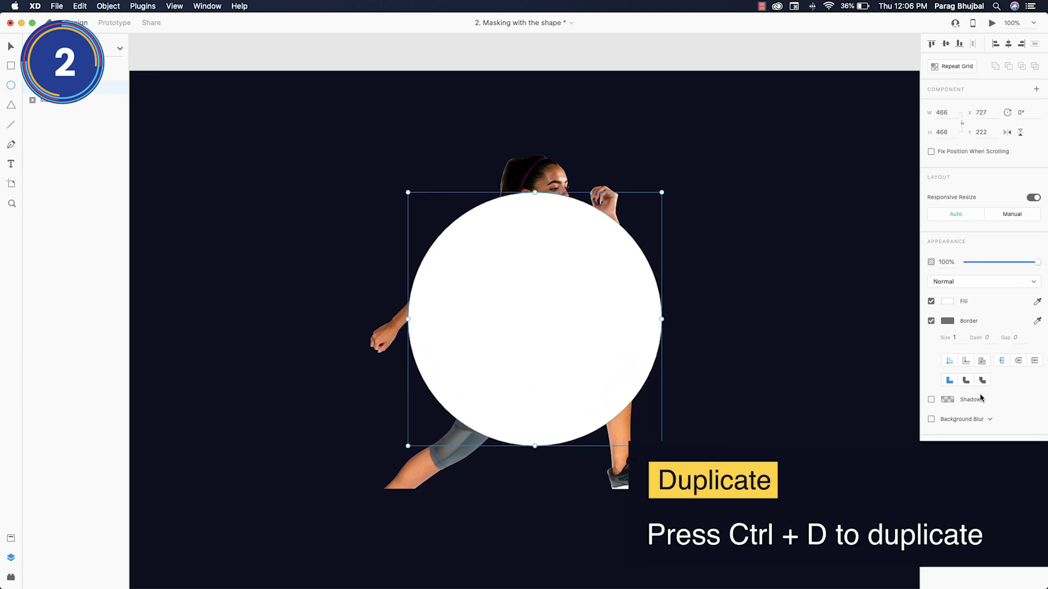
left_click(931, 321)
- Duplicate the circle, shrink the copy, and subtract it to form a ring
key("v")
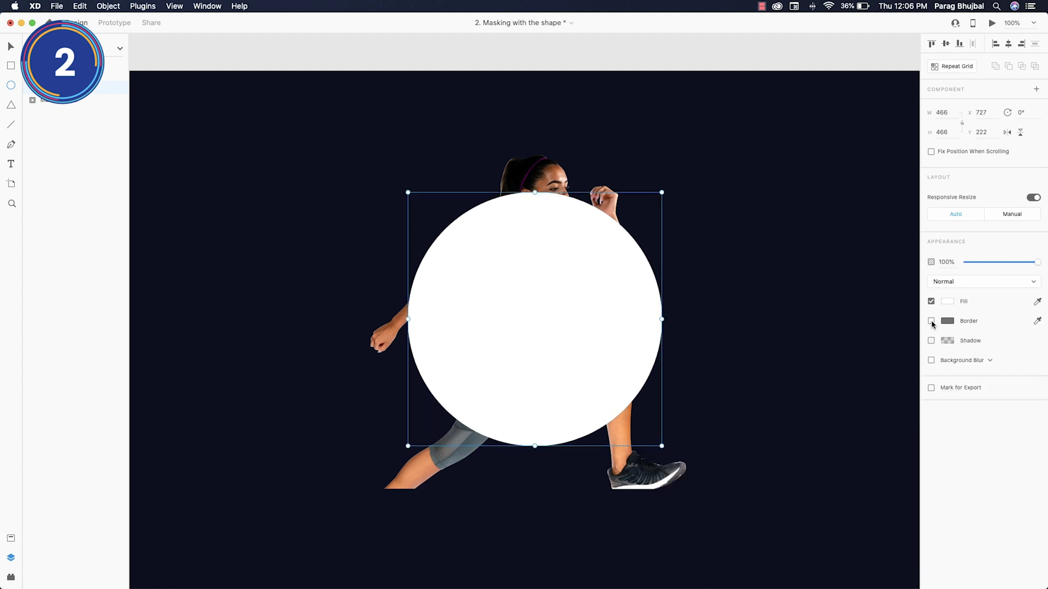
key("ctrl+d")
left_click_drag(663, 191, 623, 231)
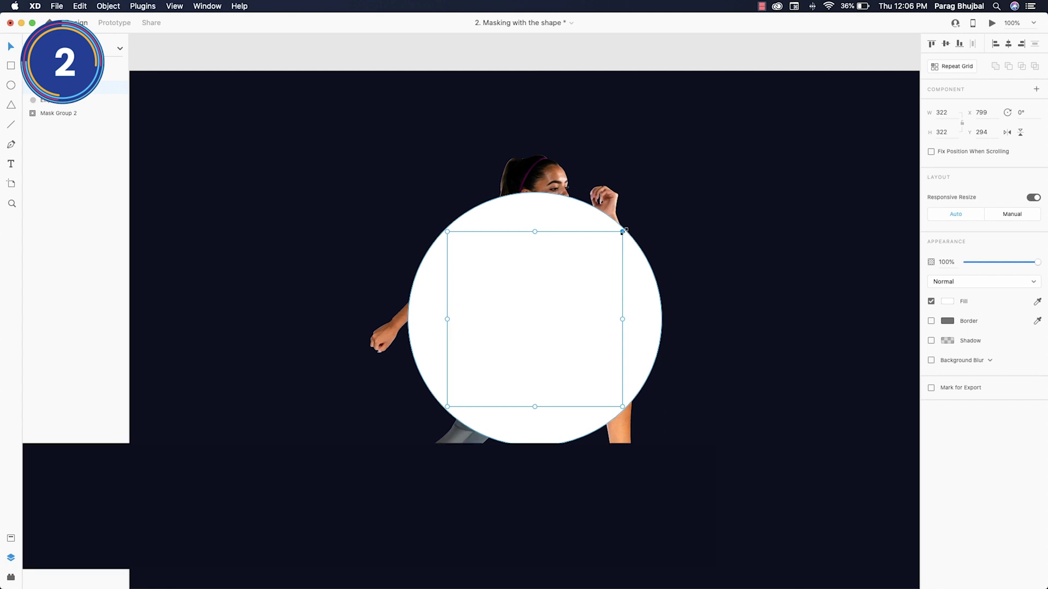
left_click(584, 216, "shift")
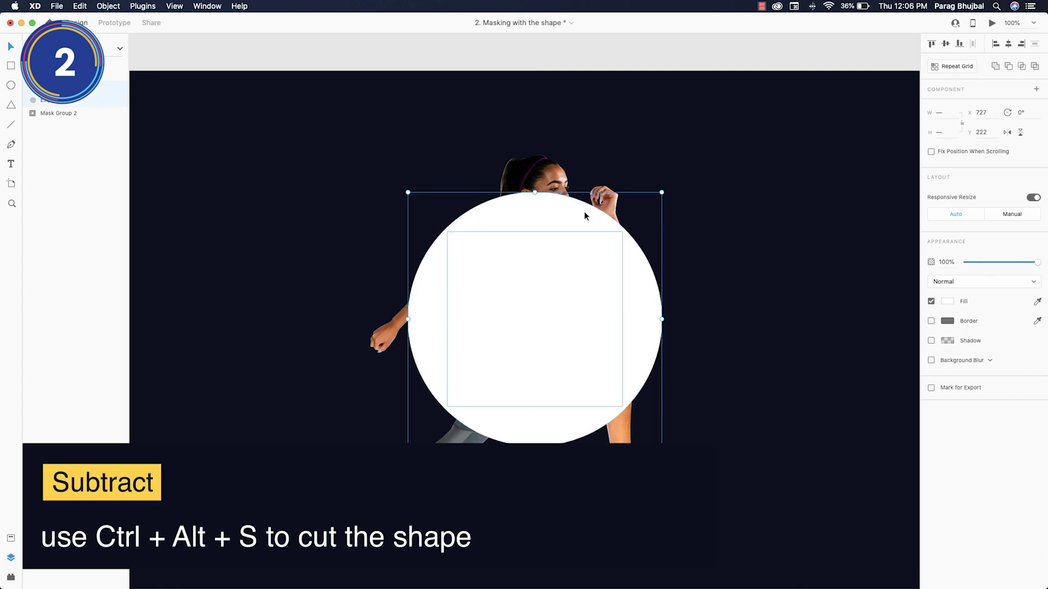
key("ctrl+alt+s")
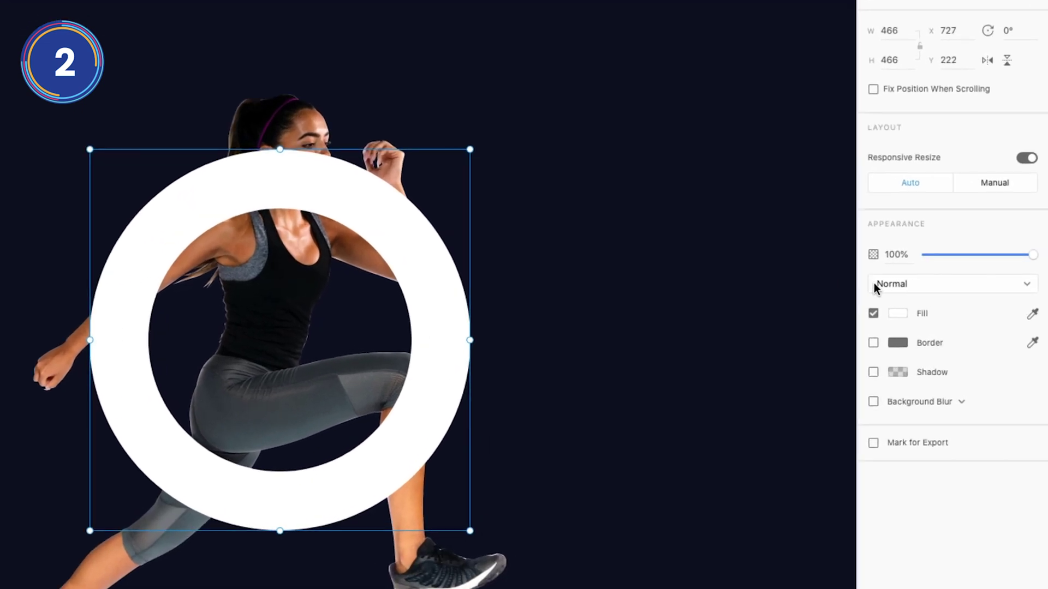
- Fill the ring with the yellow-green swatch
left_click(899, 314)
left_click(736, 409)
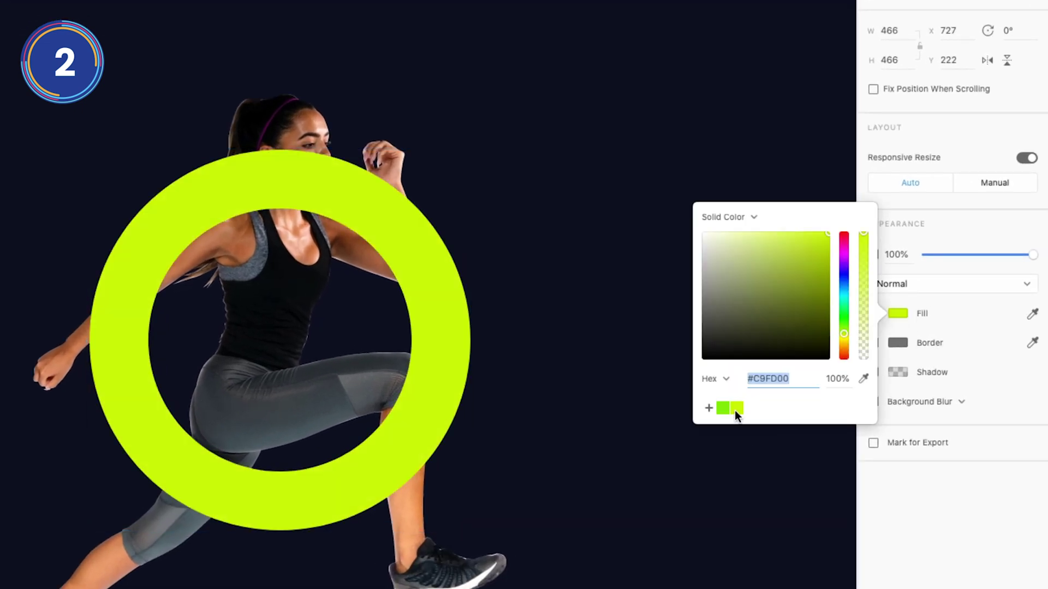
left_click(454, 334)
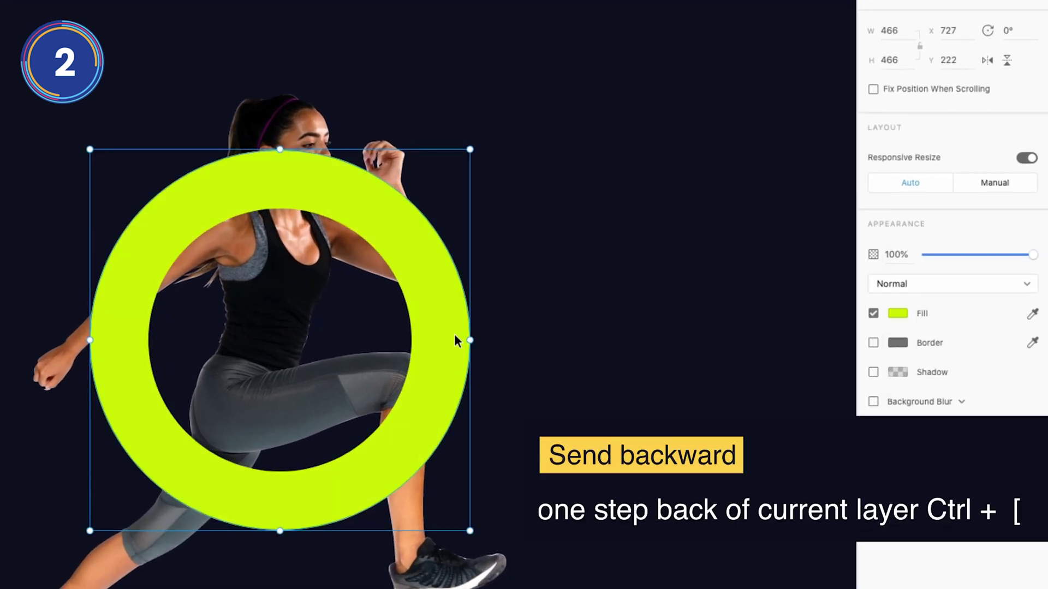
- Send the ring behind the runner and enlarge it slightly
key("ctrl+bracketleft")
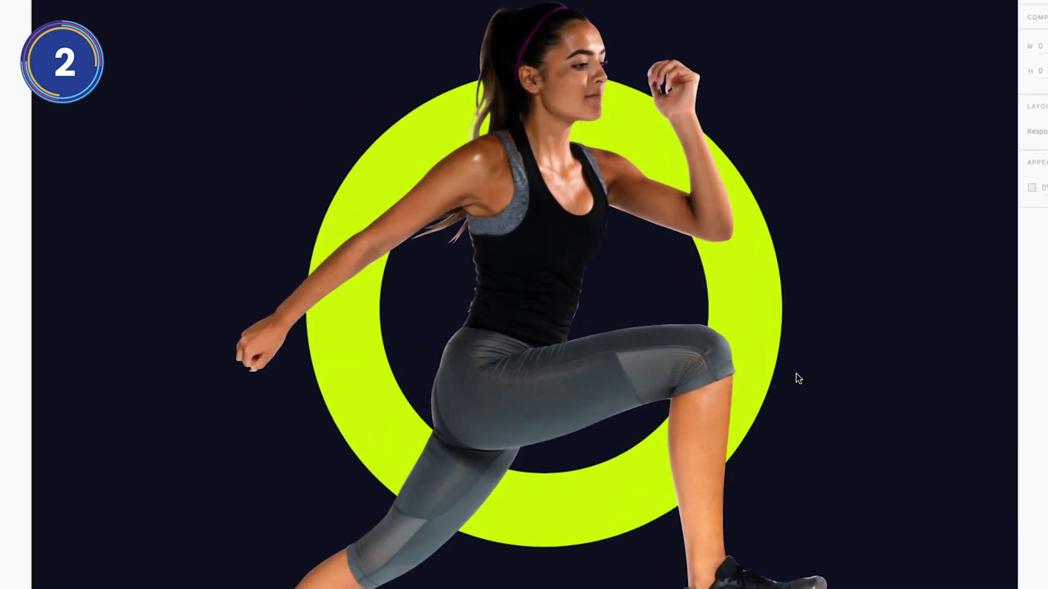
left_click(719, 341)
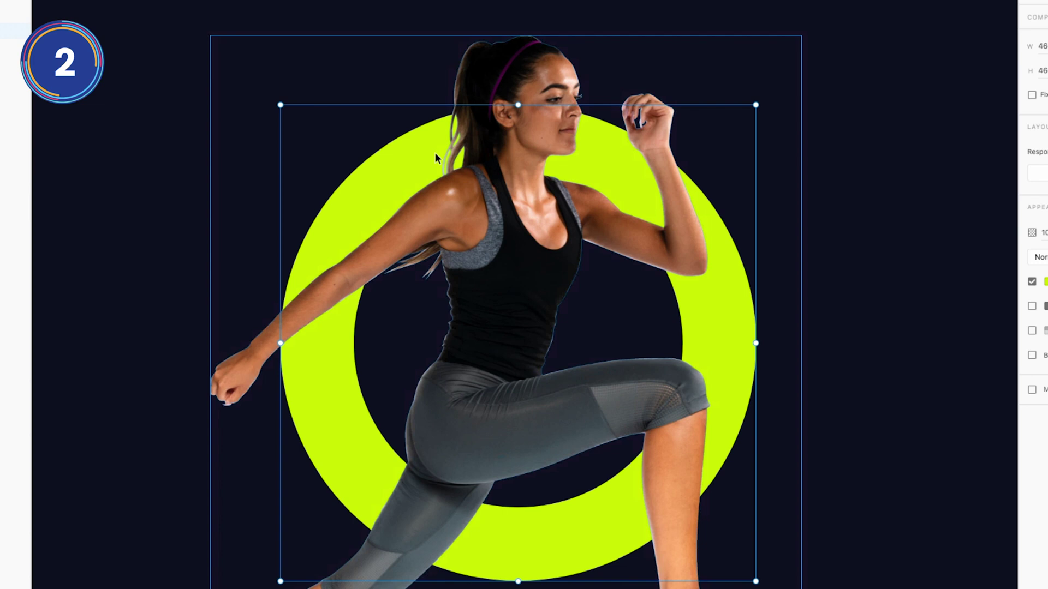
left_click_drag(280, 106, 253, 66)
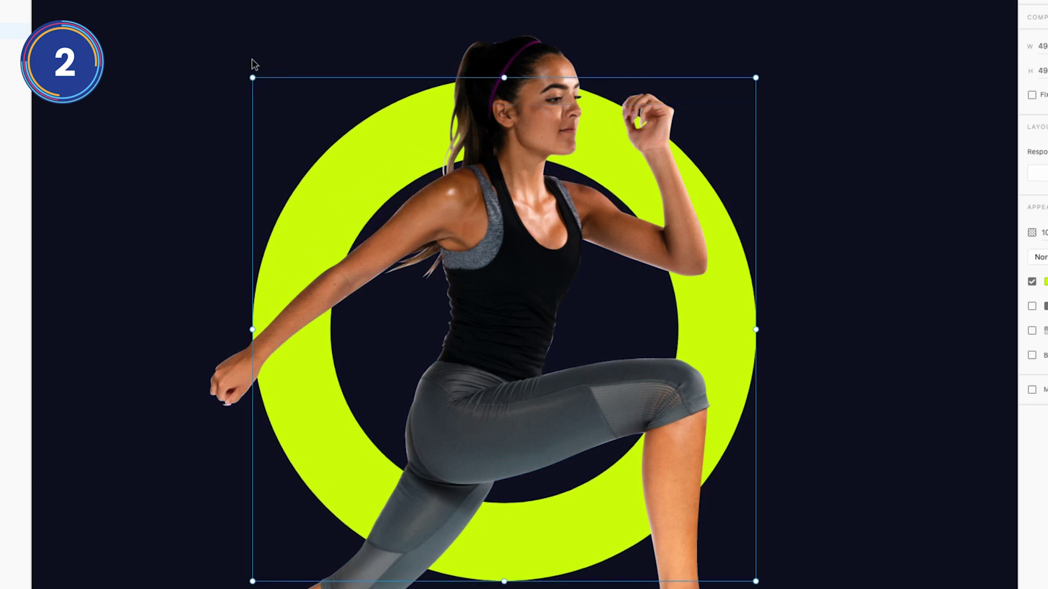
left_click(795, 398)
scroll(819, 397, "down", 2)
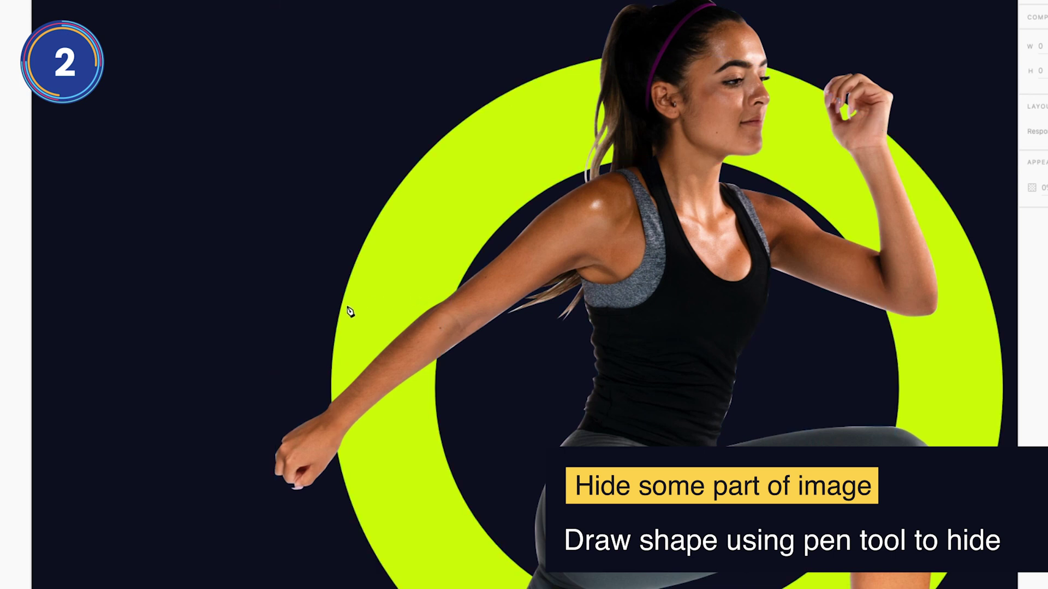
- Draw a closed four-sided outline around the runner's forearm and select it with the ring
key("v")
left_click(289, 348)
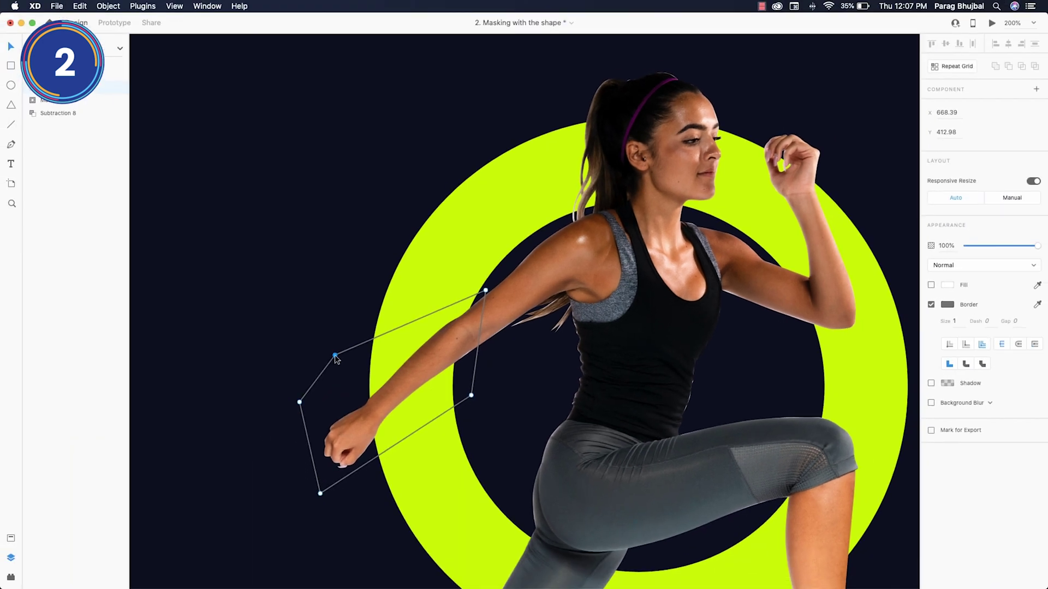
left_click(345, 378)
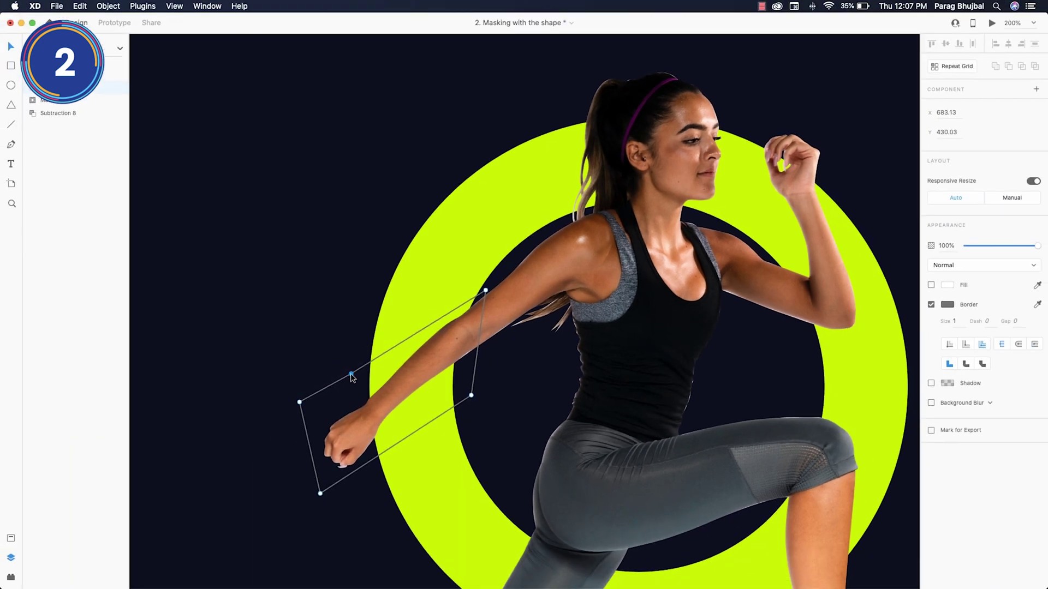
left_click_drag(351, 376, 352, 373)
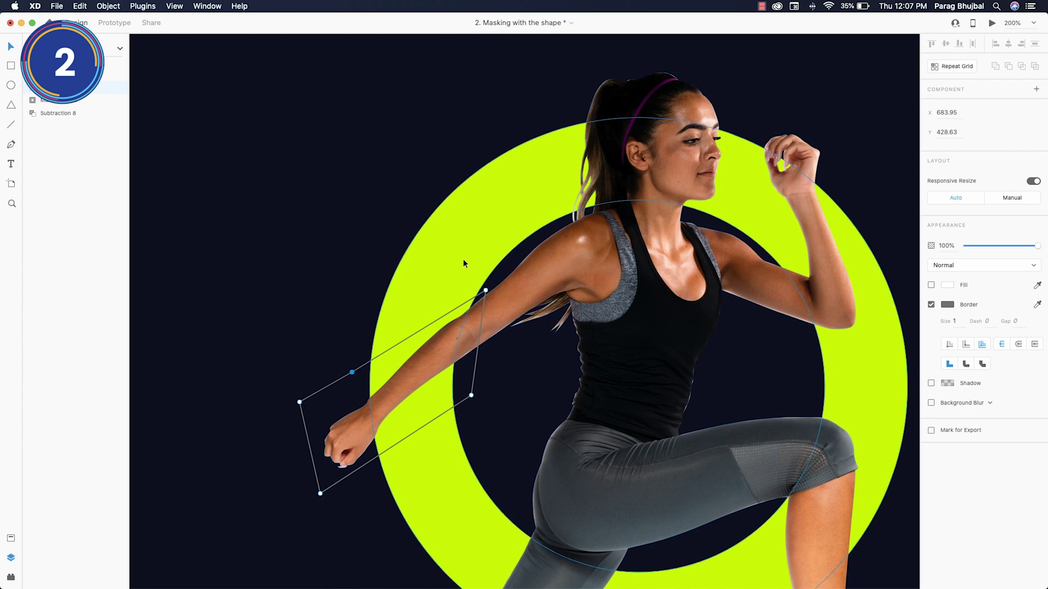
key("Escape")
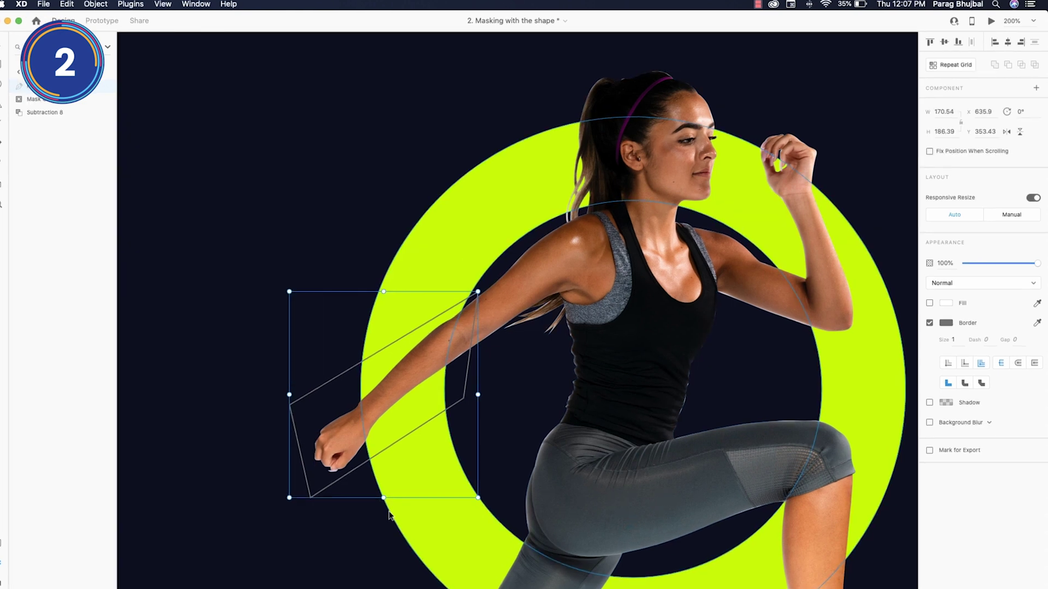
left_click(388, 515, "shift")
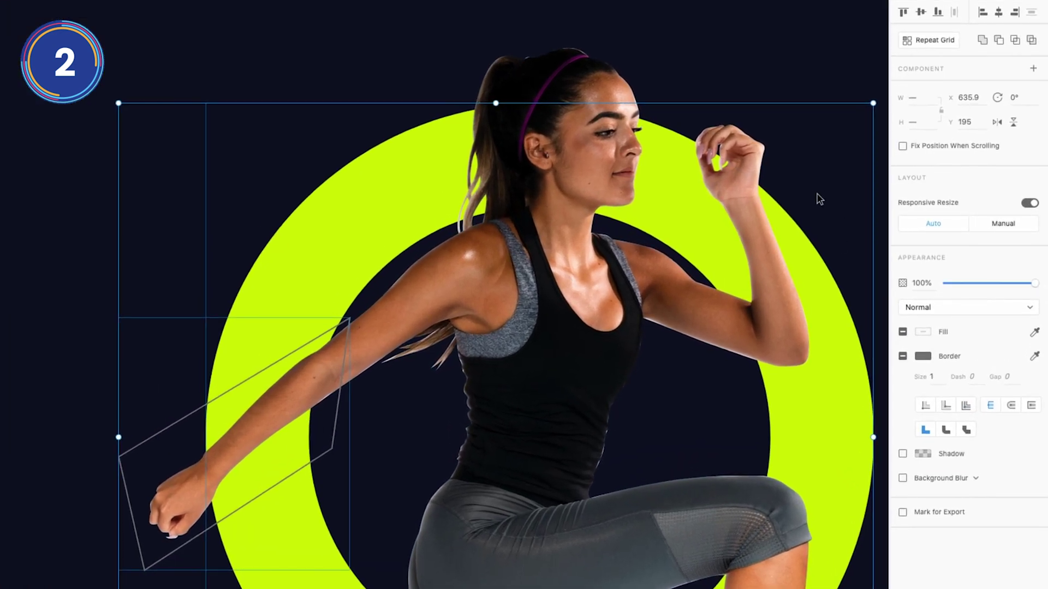
left_click(1010, 39)
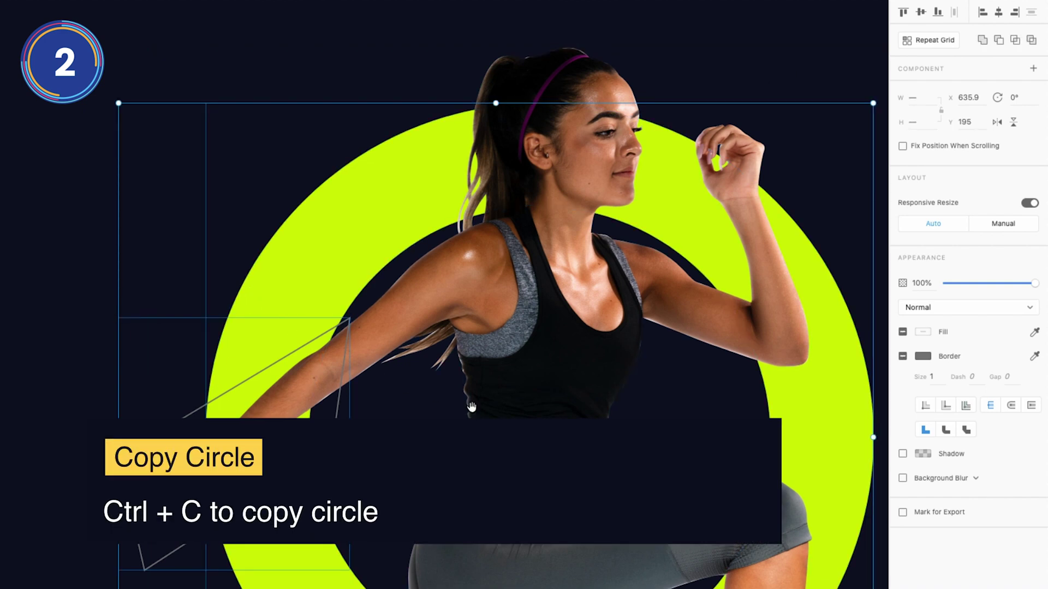
- Outline the knee, add it to the forearm shape, and intersect with the ring
key("p")
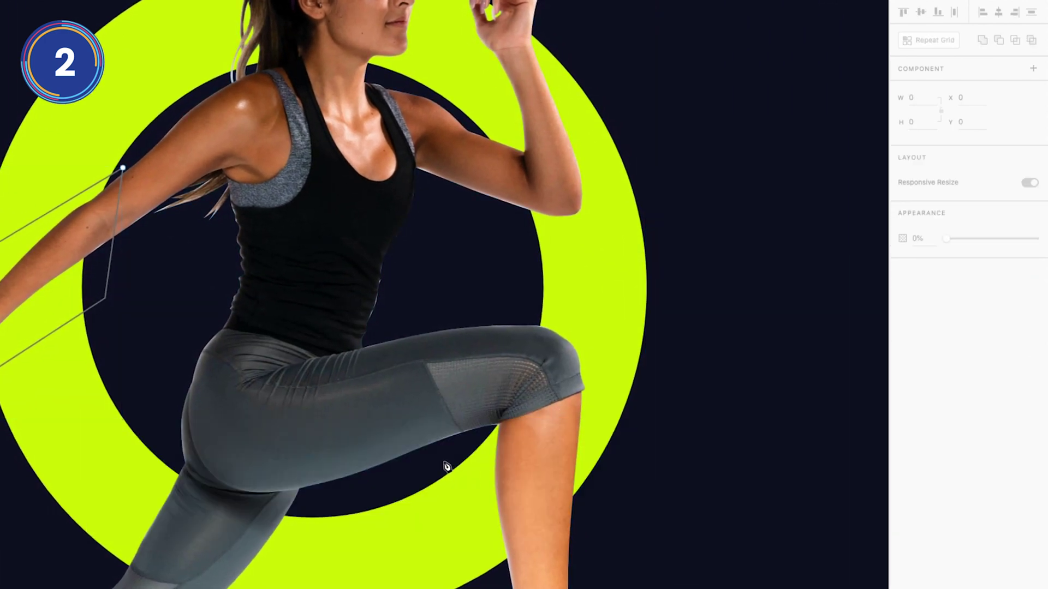
left_click(444, 457)
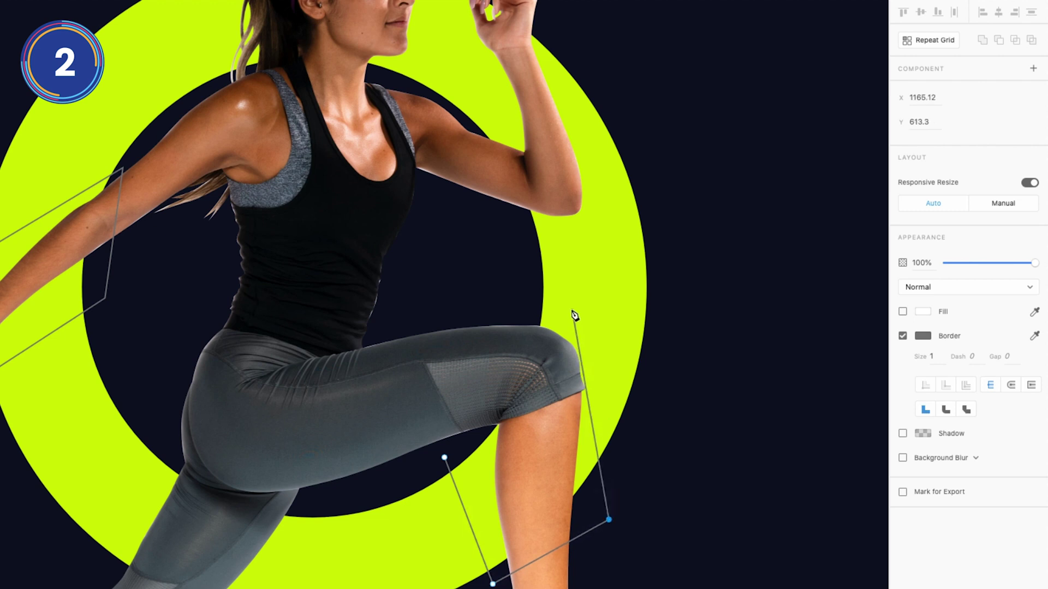
left_click(597, 331)
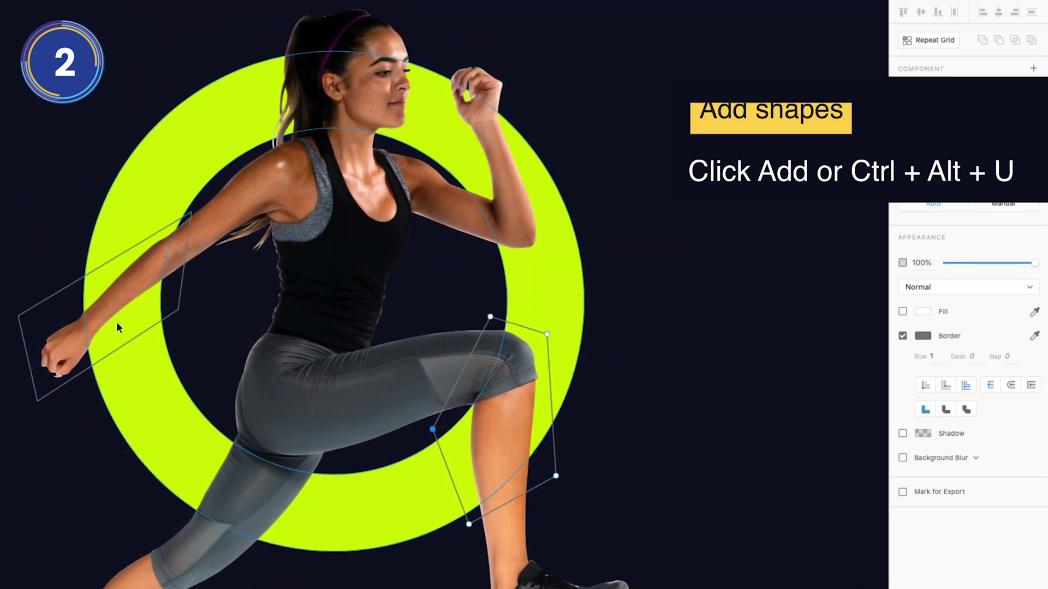
left_click(49, 303, "shift")
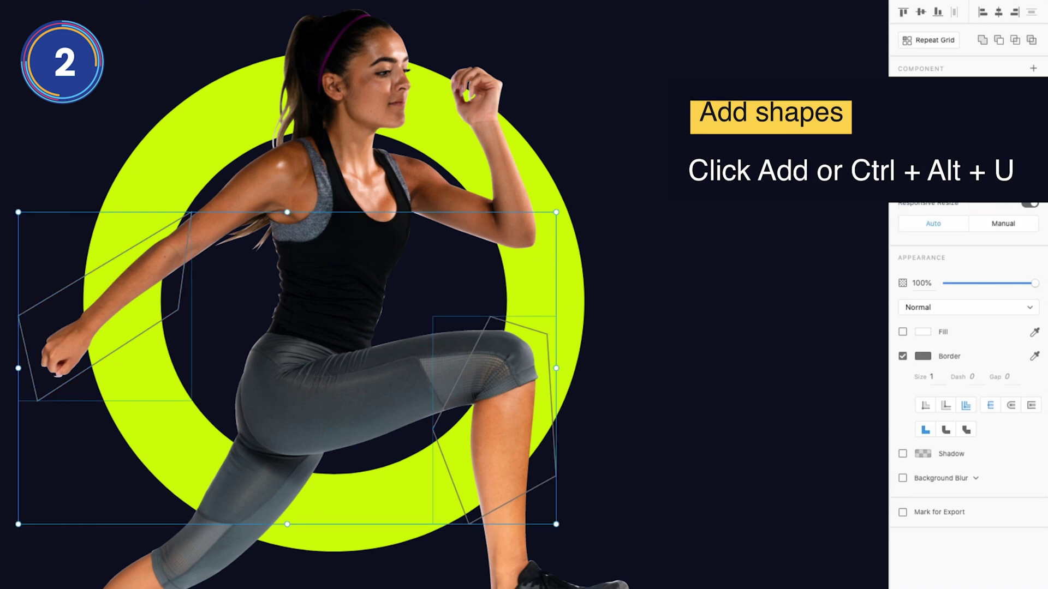
left_click(983, 40)
left_click(578, 325, "shift")
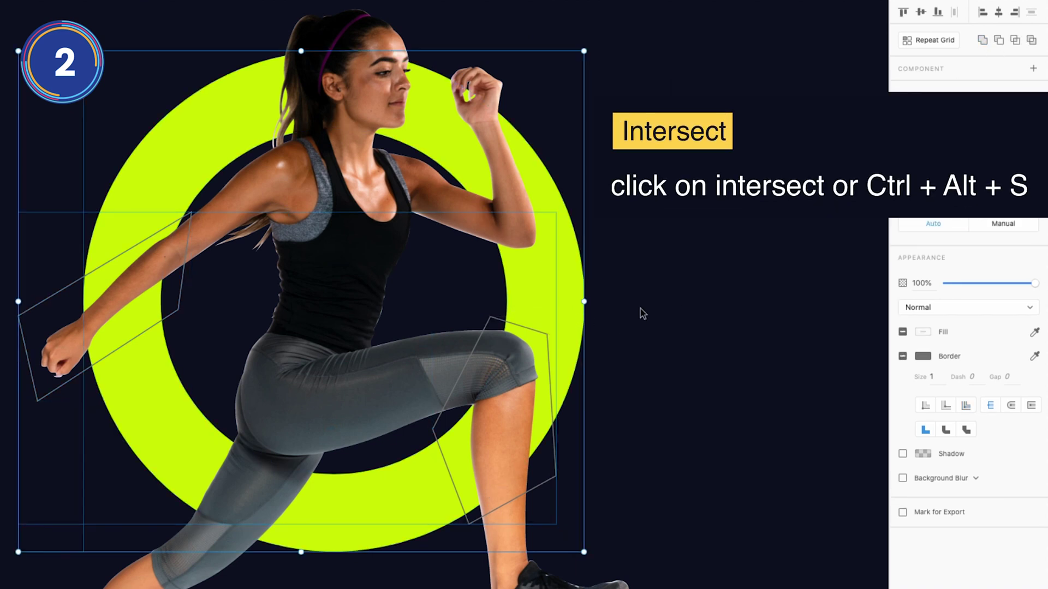
left_click(1012, 44)
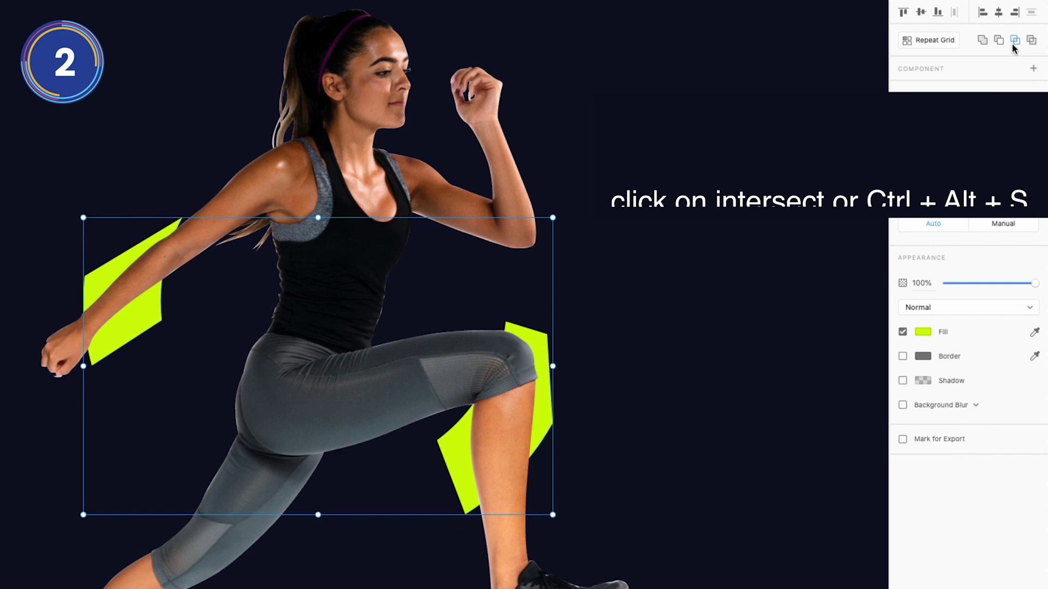
- Paste the full ring back behind the runner and bring the lime fragments in front
left_click(747, 410)
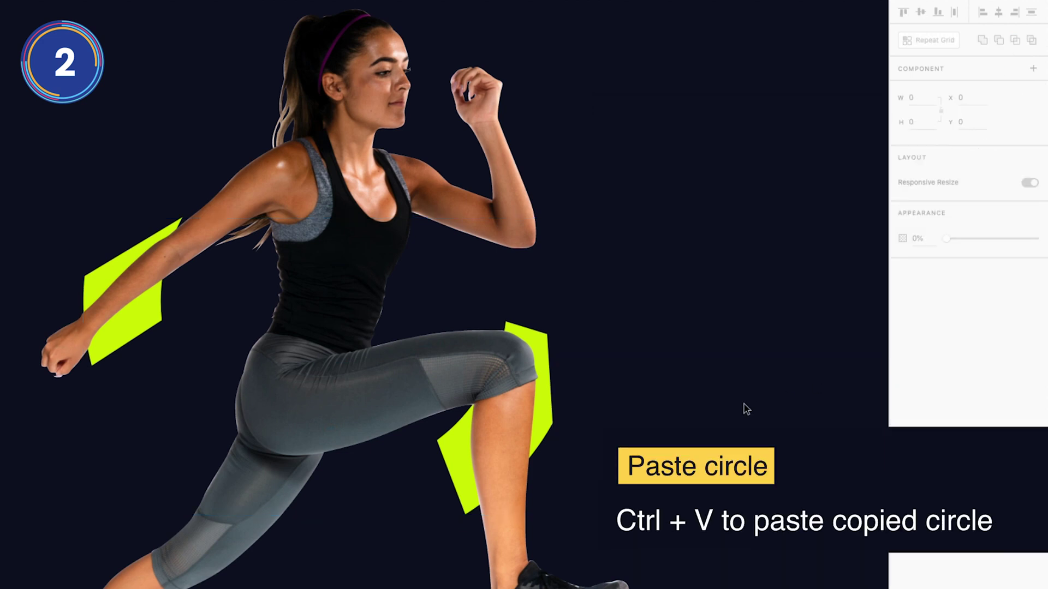
key("ctrl+v")
key("ctrl+shift+bracketleft")
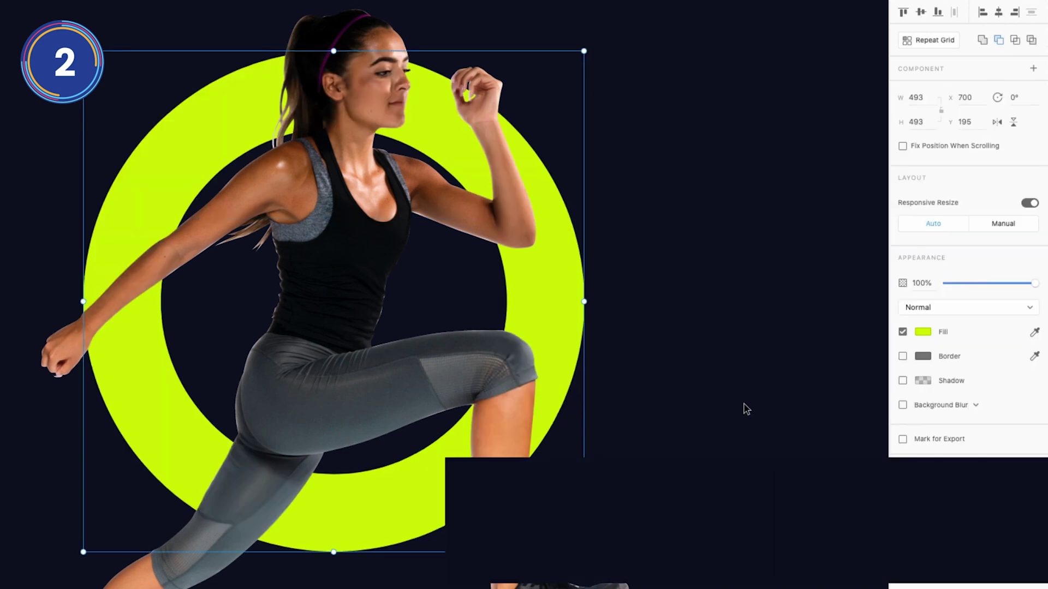
left_click(460, 438)
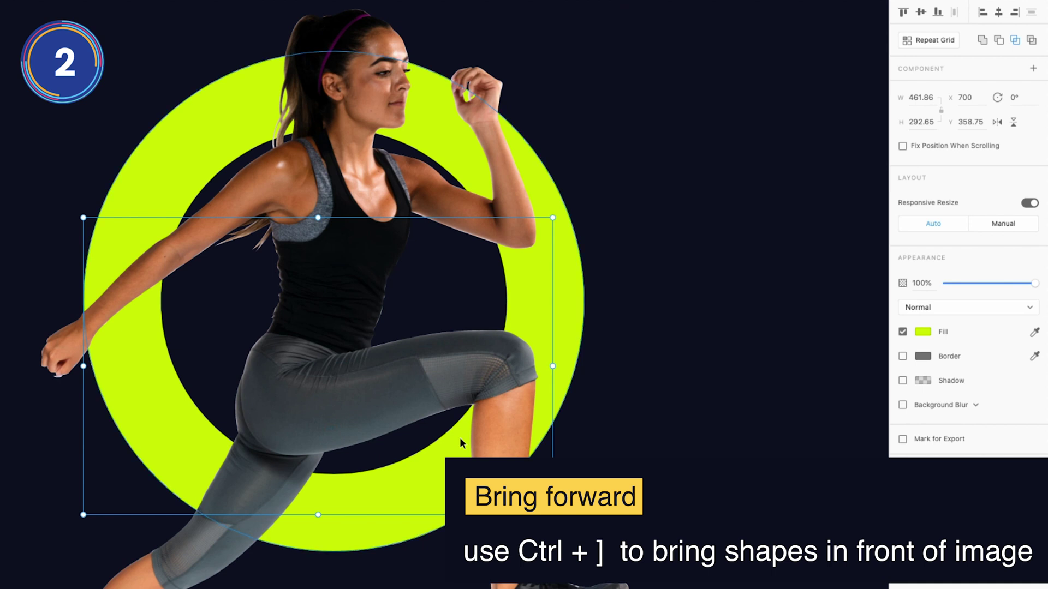
key("ctrl+bracketright")
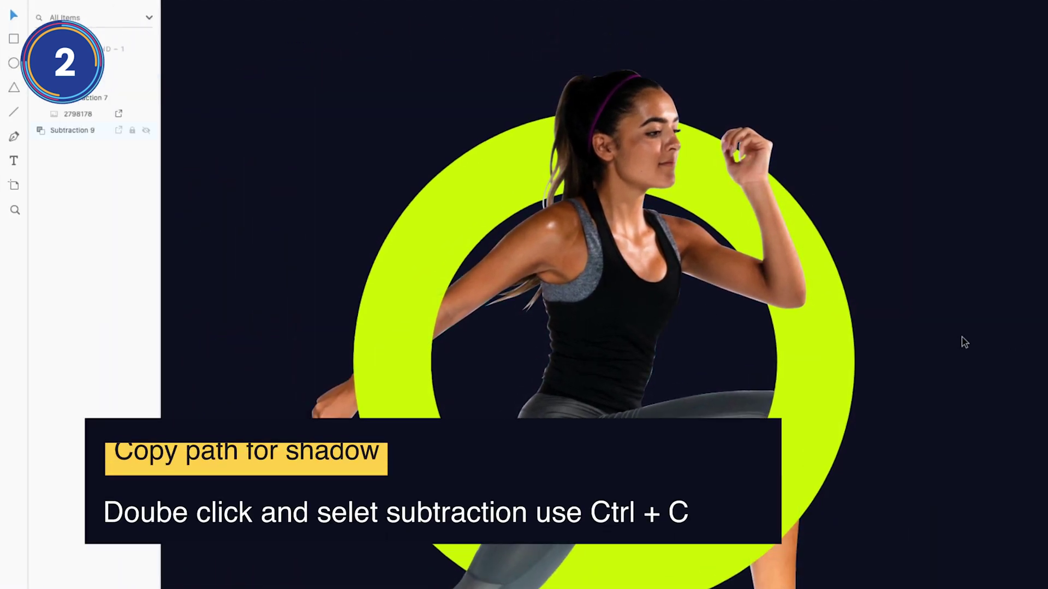
- Paste a black copy of the runner's silhouette behind her photo
double_click(606, 285)
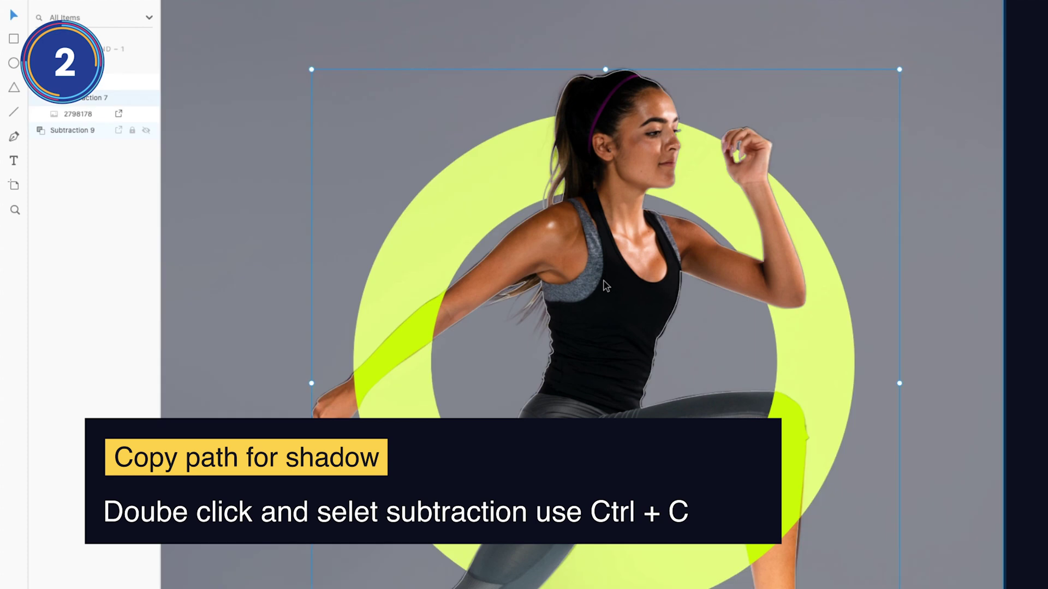
double_click(78, 100)
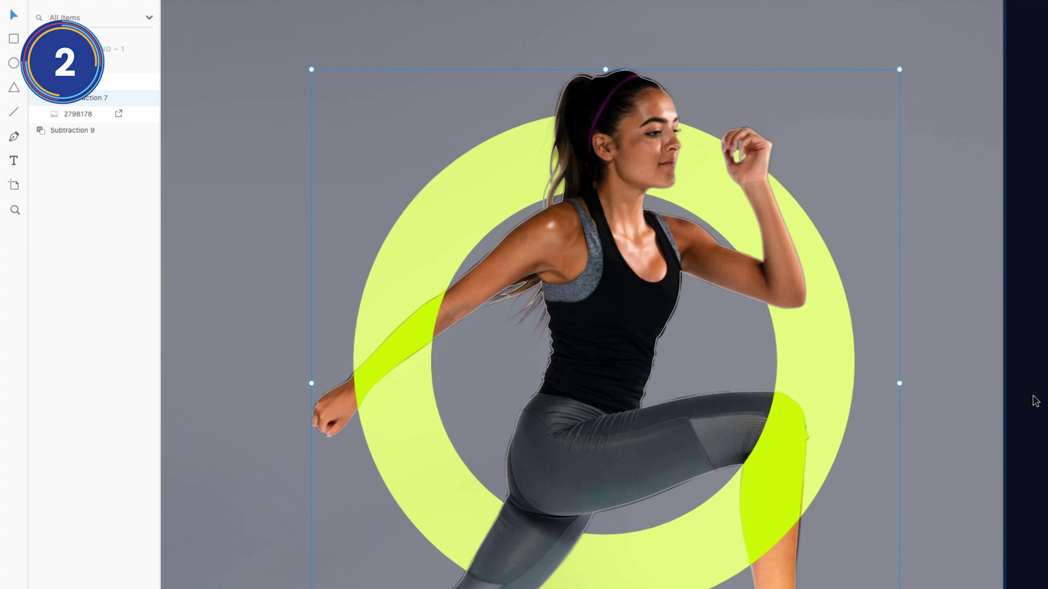
left_click(1036, 401)
key("ctrl+v")
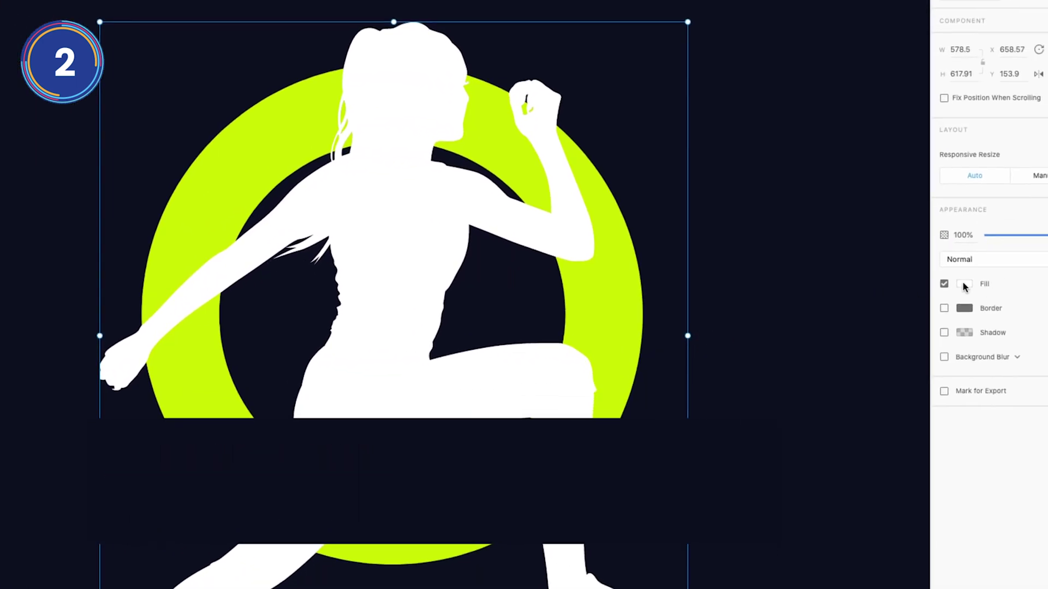
left_click(963, 283)
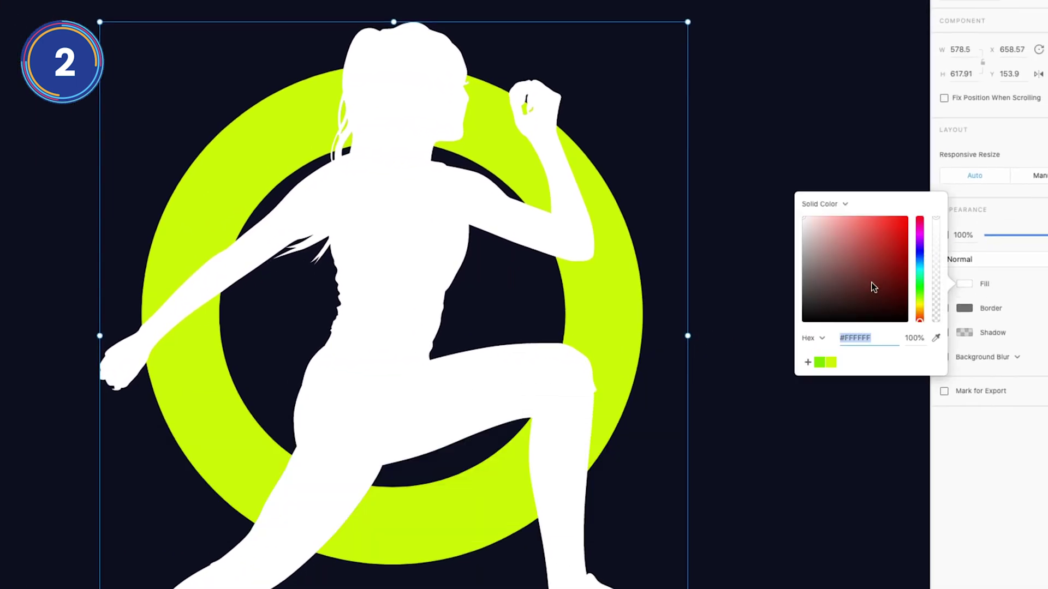
left_click_drag(871, 283, 772, 355)
left_click(421, 227)
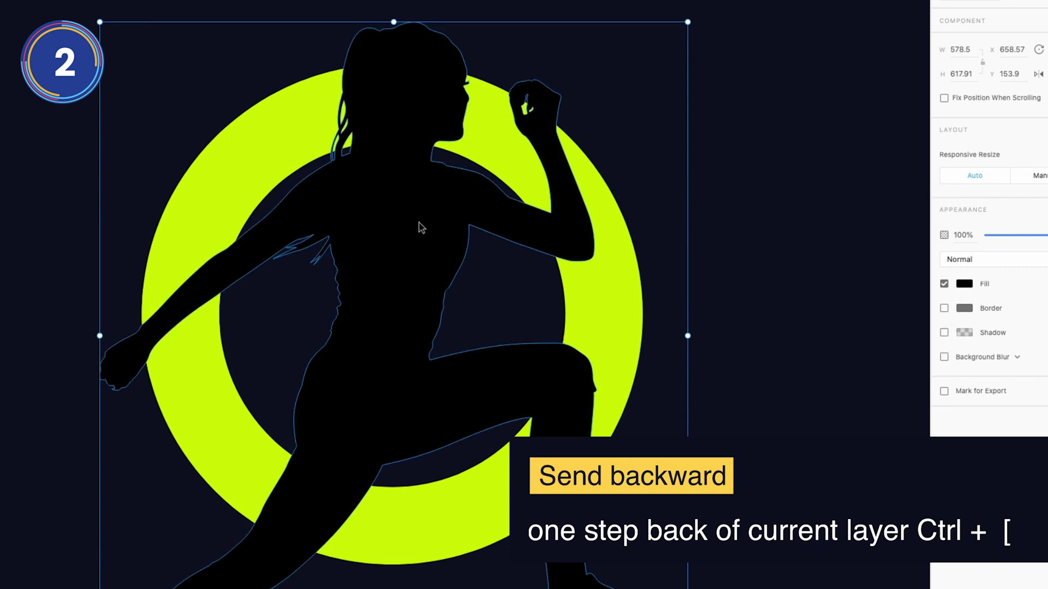
key("ctrl+bracketleft")
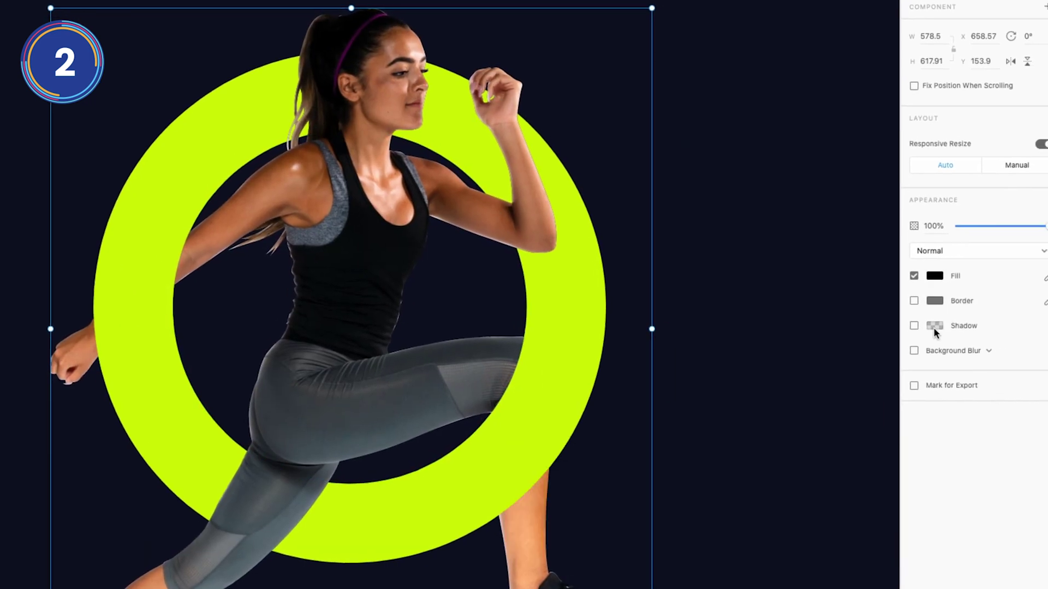
- Give the black silhouette a shadow at 58% alpha with adjusted blur
left_click(913, 325)
left_click(935, 326)
left_click_drag(905, 337, 905, 274)
left_click(1008, 346)
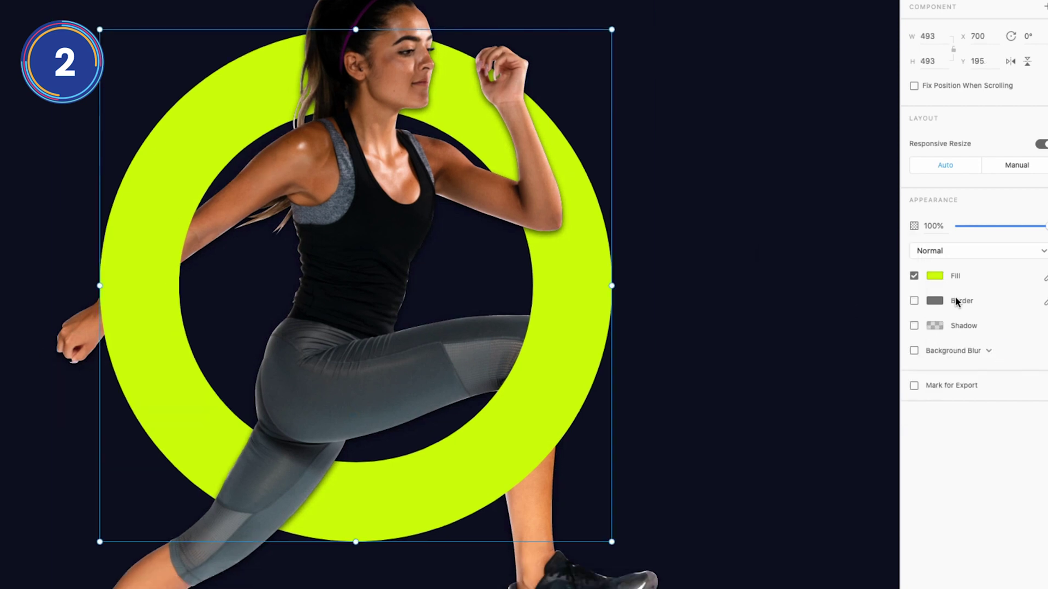
- Give the ring a linear gradient ending in #80F500 angled upper-right, and add a small circle
left_click(936, 277)
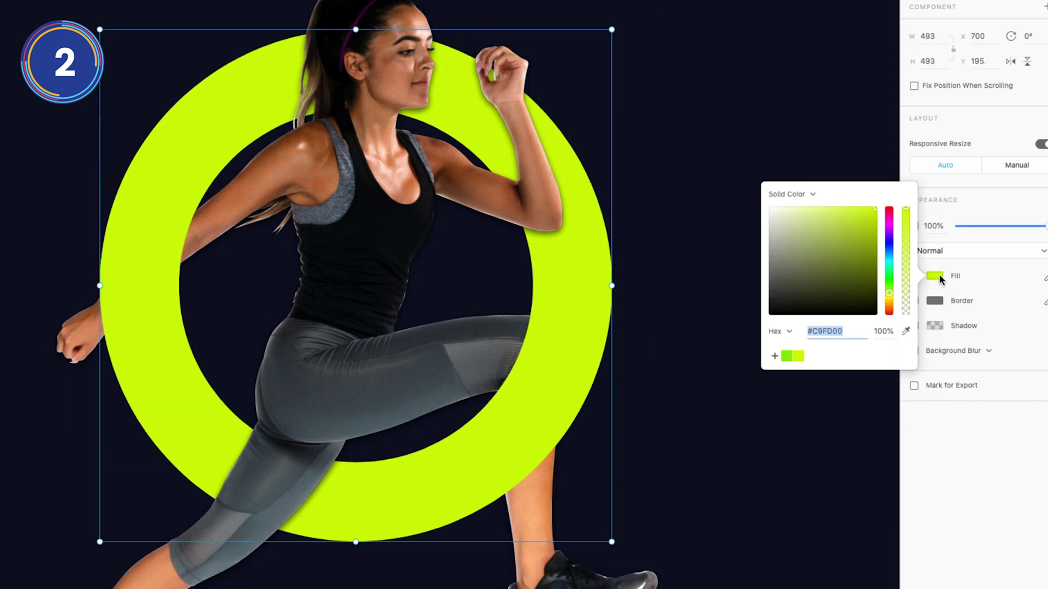
left_click(801, 192)
left_click(800, 204)
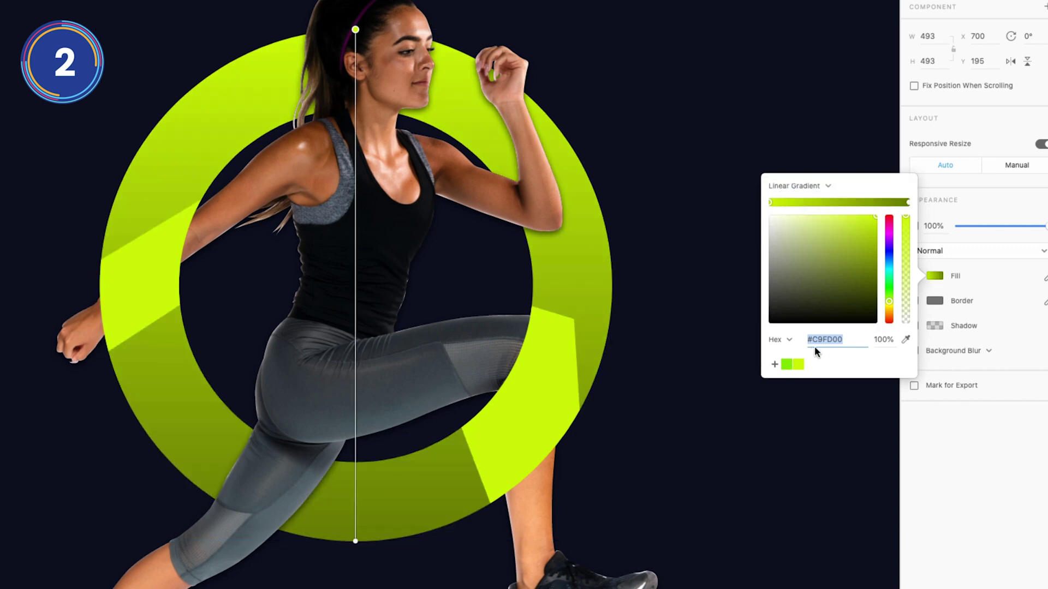
left_click(907, 202)
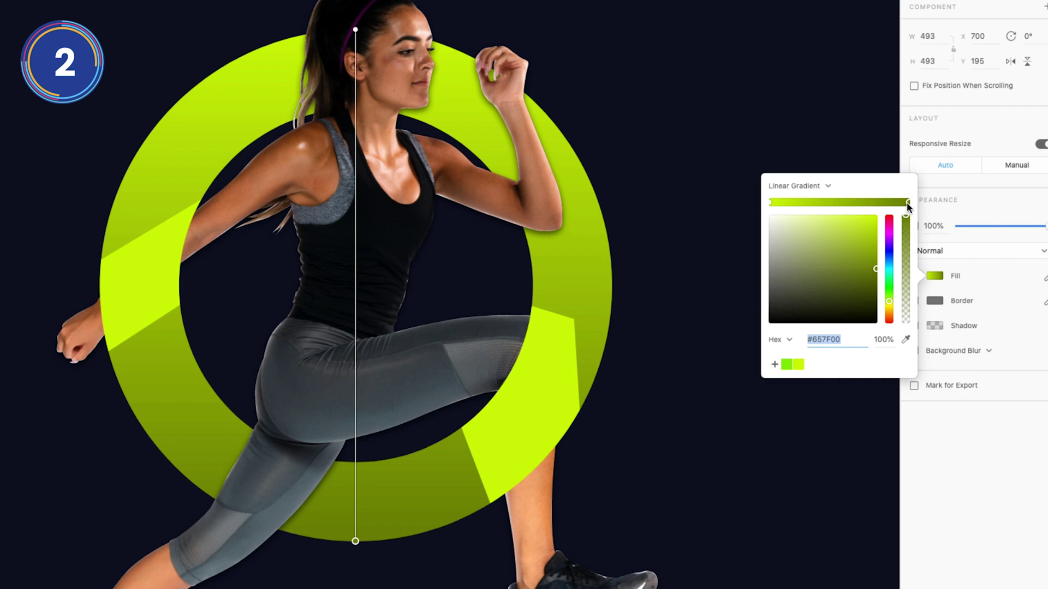
left_click(788, 364)
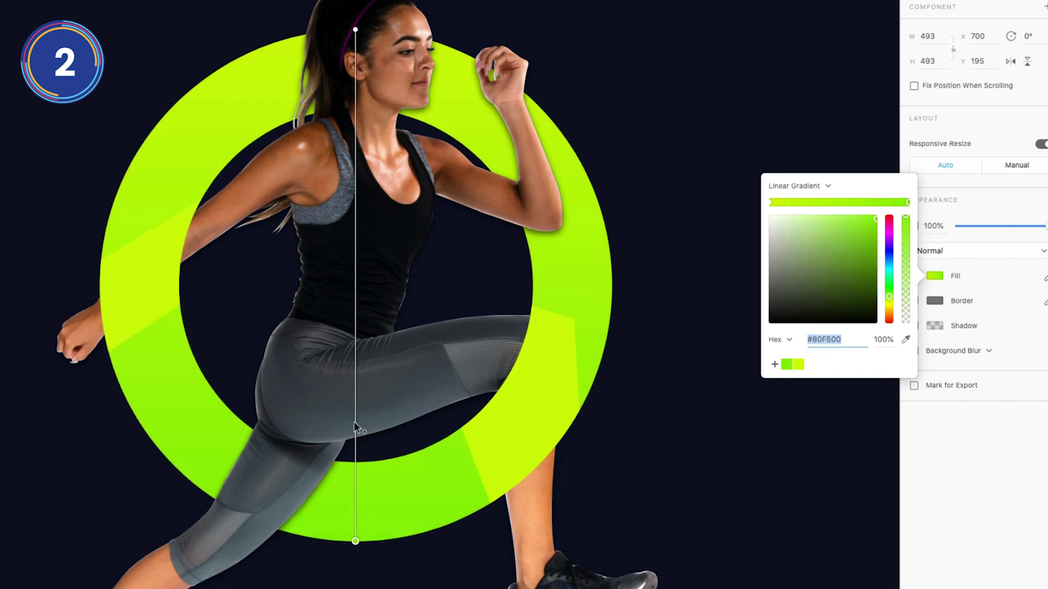
left_click_drag(355, 542, 594, 45)
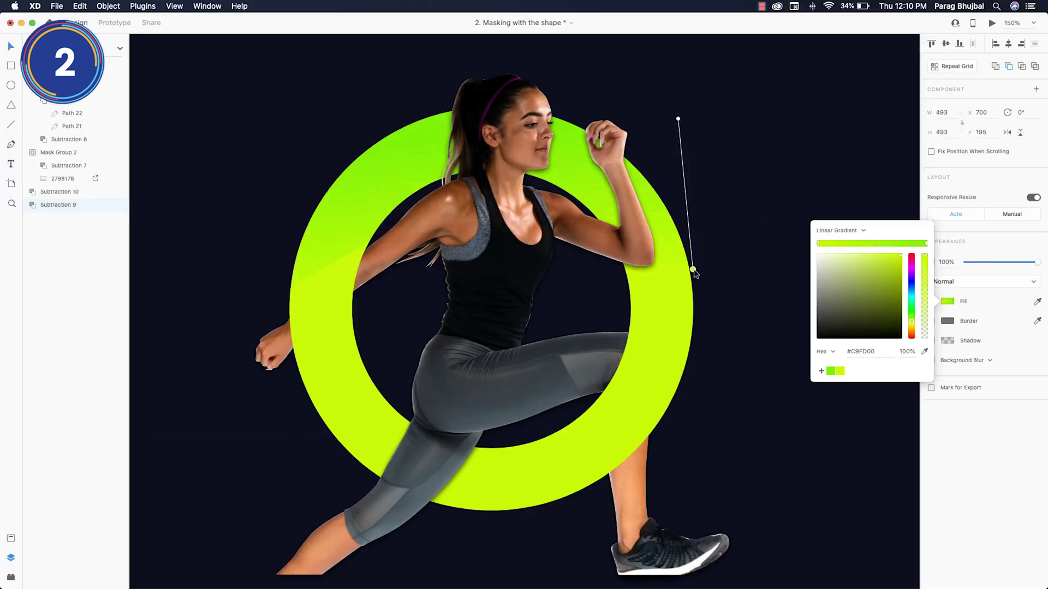
left_click_drag(661, 284, 604, 266)
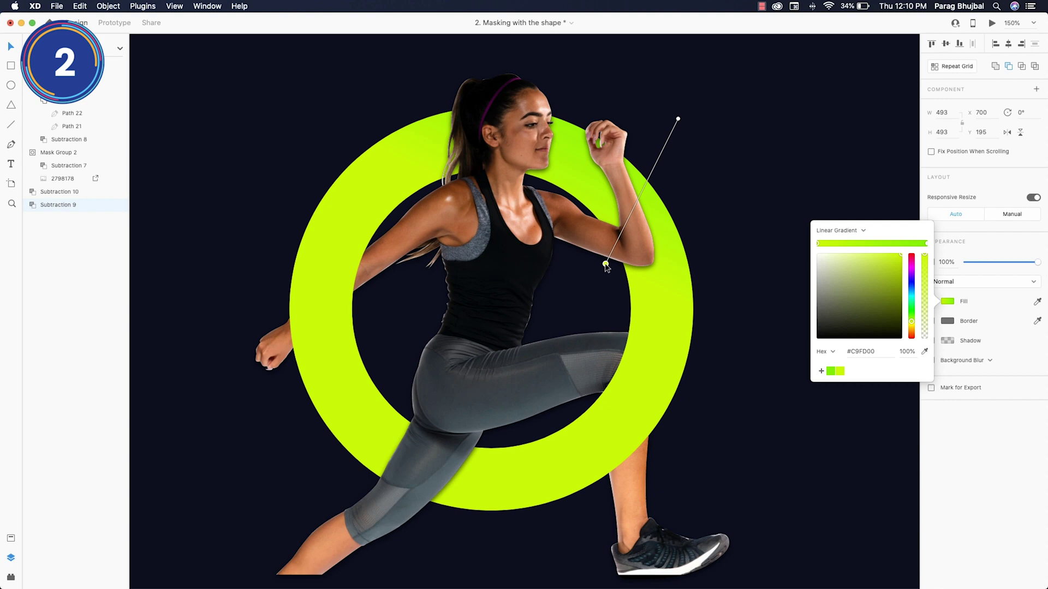
key("e")
left_click_drag(632, 318, 688, 376)
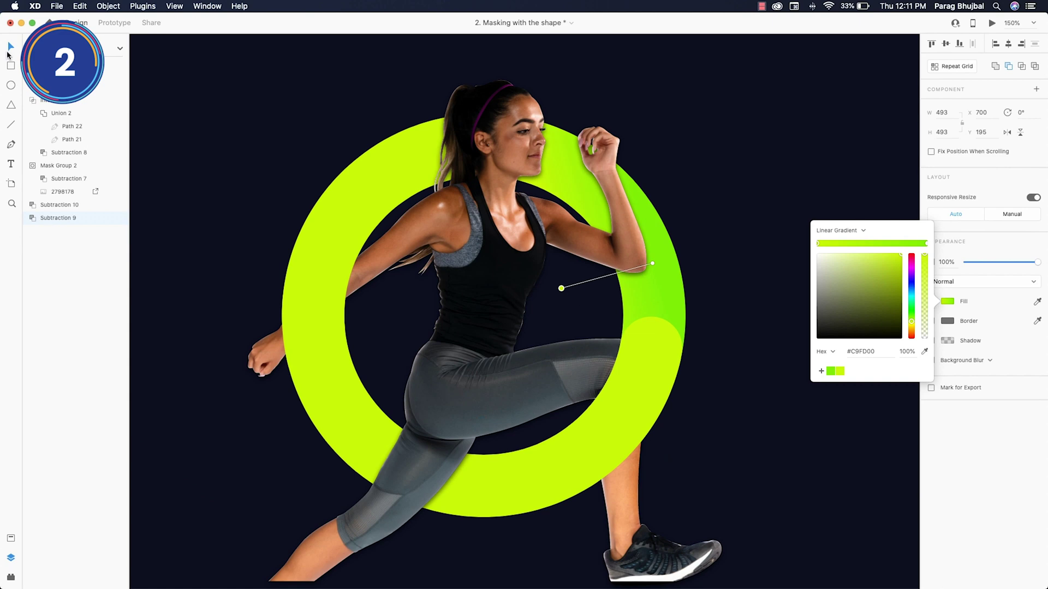
- Clear the selection, zoom out to the whole artboard and select the runner's mask group
key("Escape")
key("Escape")
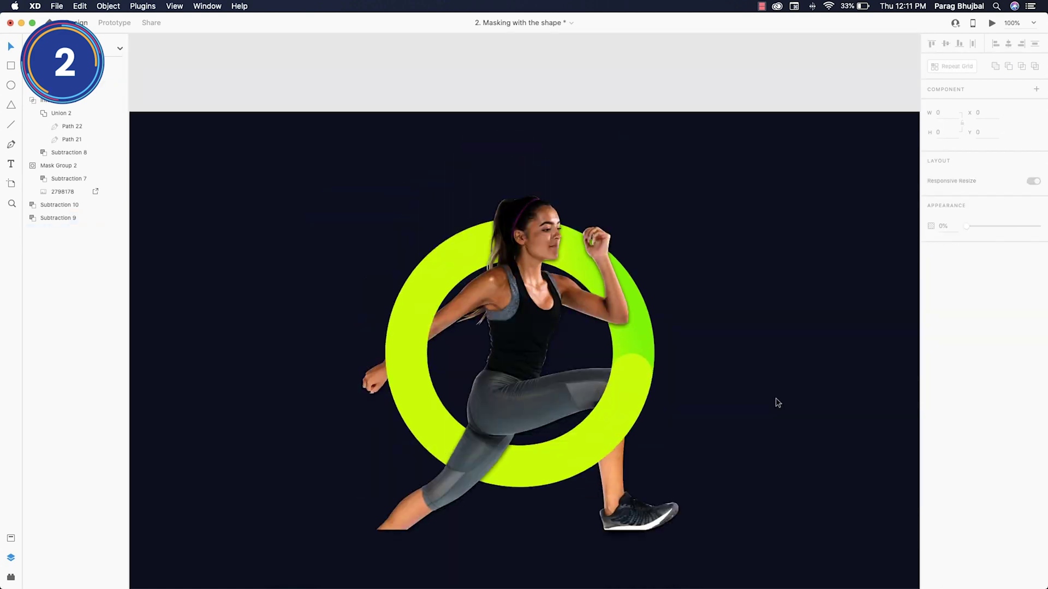
key("super+minus")
key("super+minus")
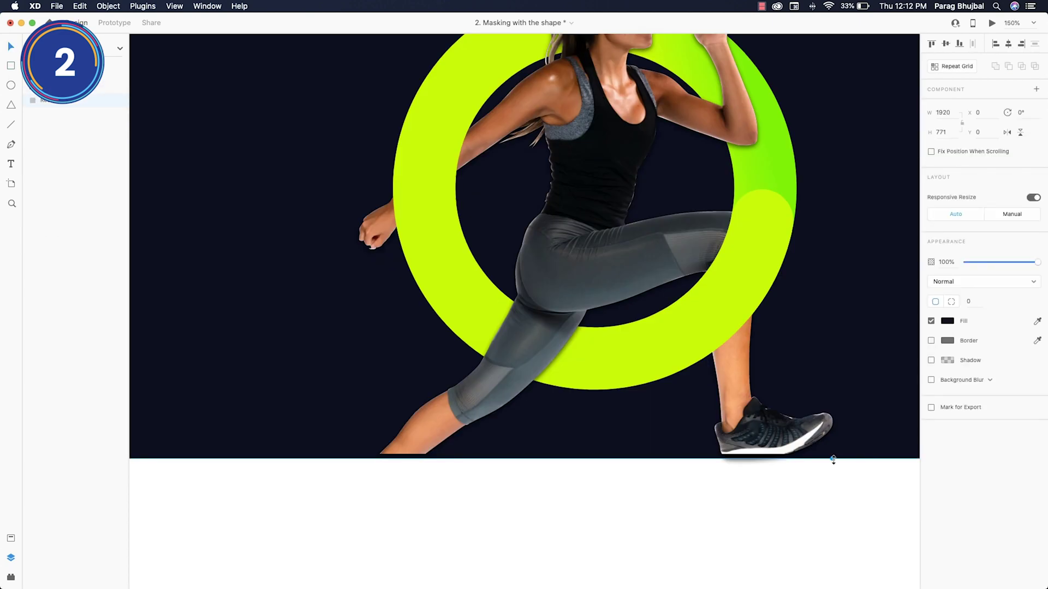
left_click(427, 424)
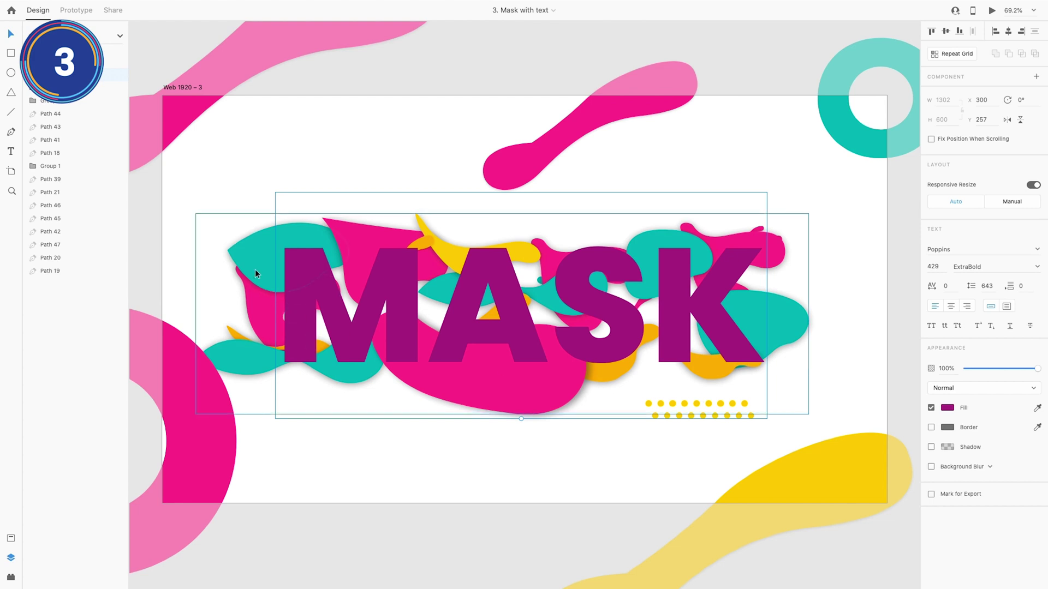
left_click(262, 289, "shift")
right_click(399, 304)
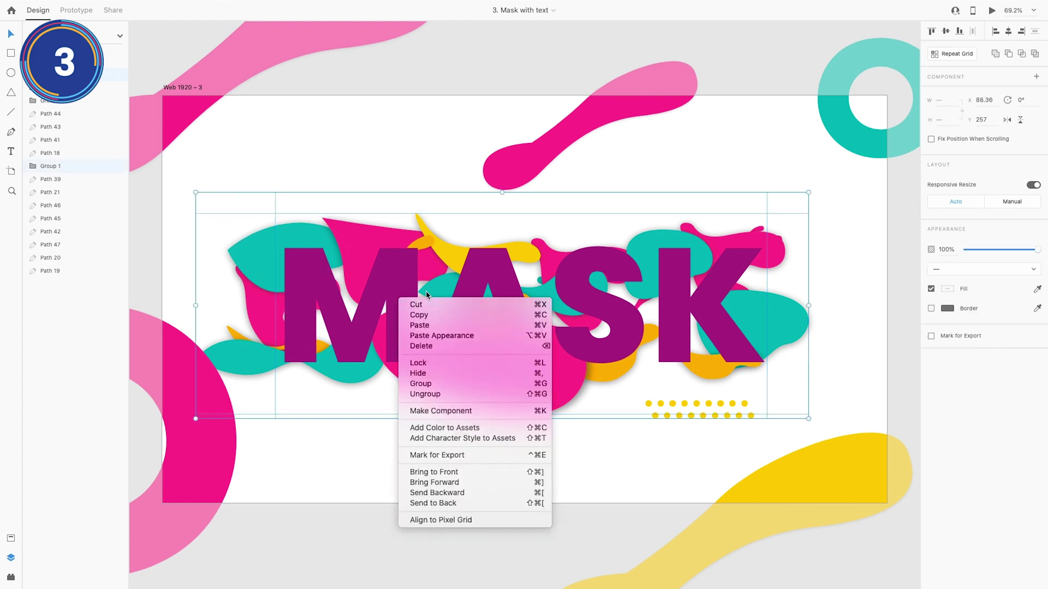
key("Escape")
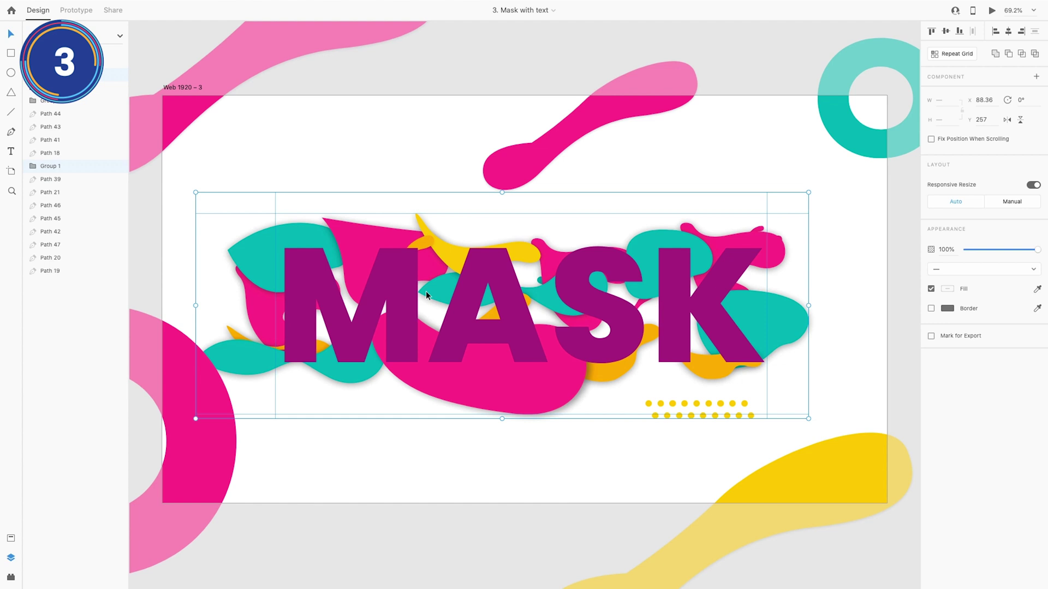
left_click(519, 339)
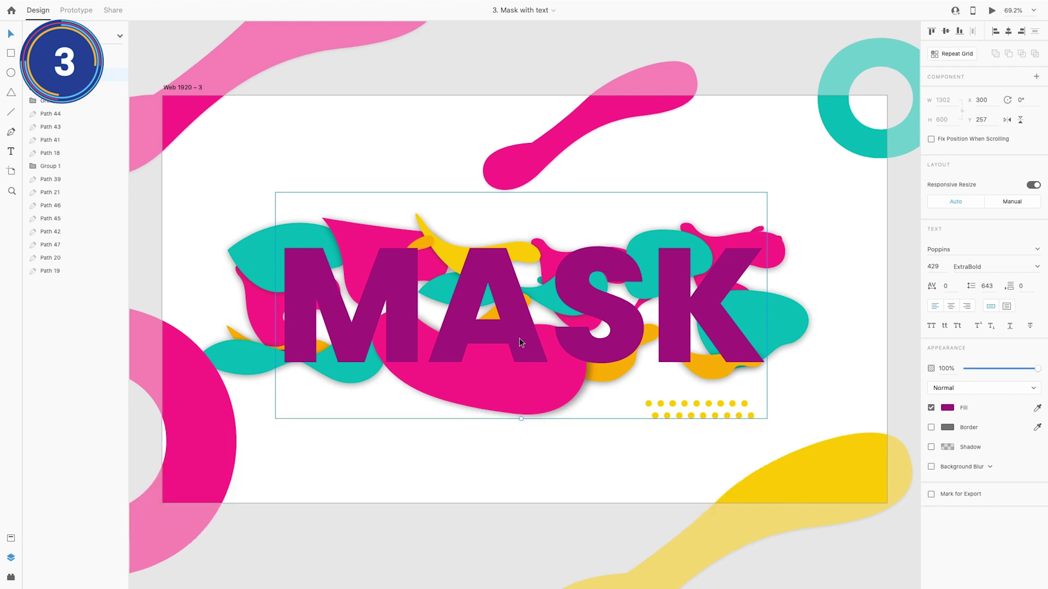
- Convert MASK to a path, mask the blob group with it, and paste a purple copy behind
key("ctrl+8")
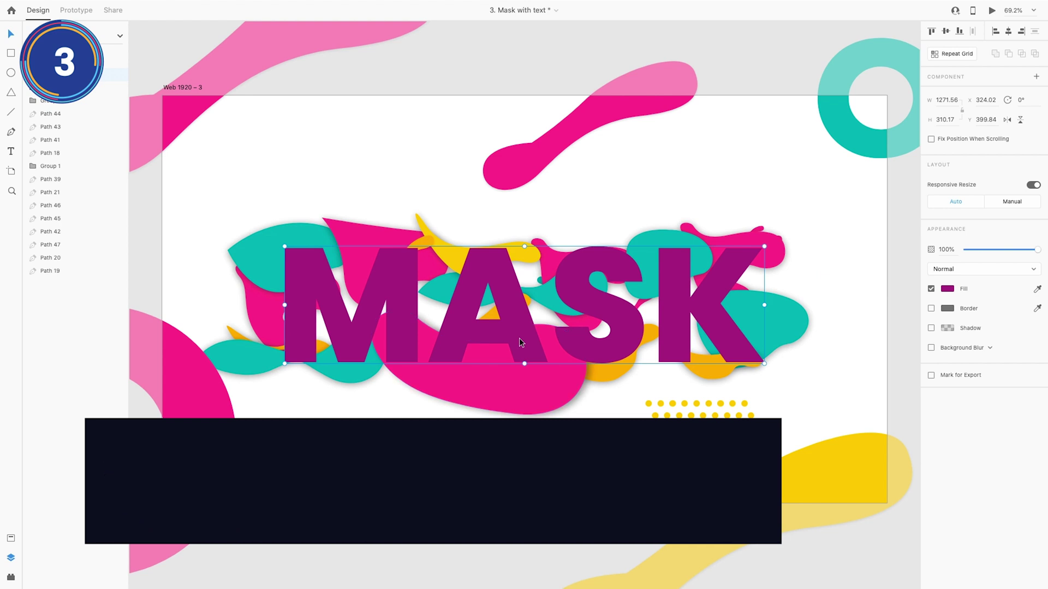
left_click(536, 397, "shift")
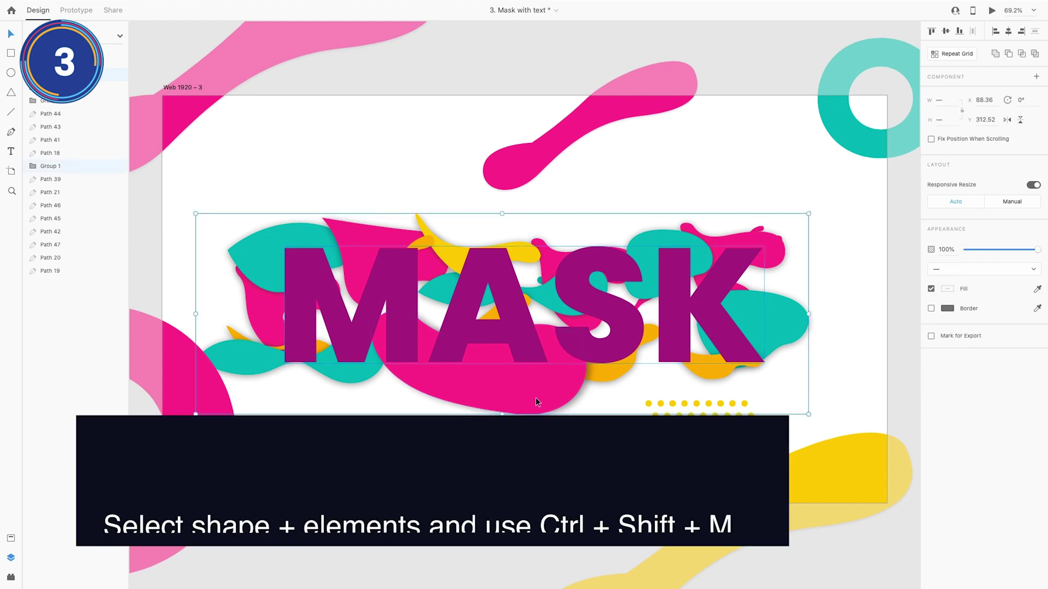
key("ctrl+shift+m")
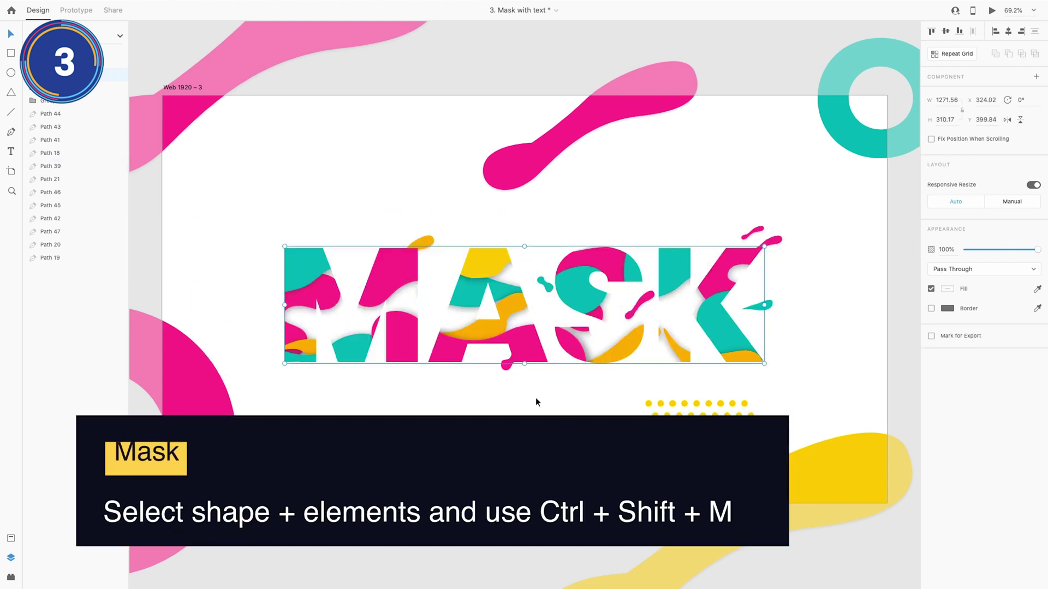
left_click(522, 407)
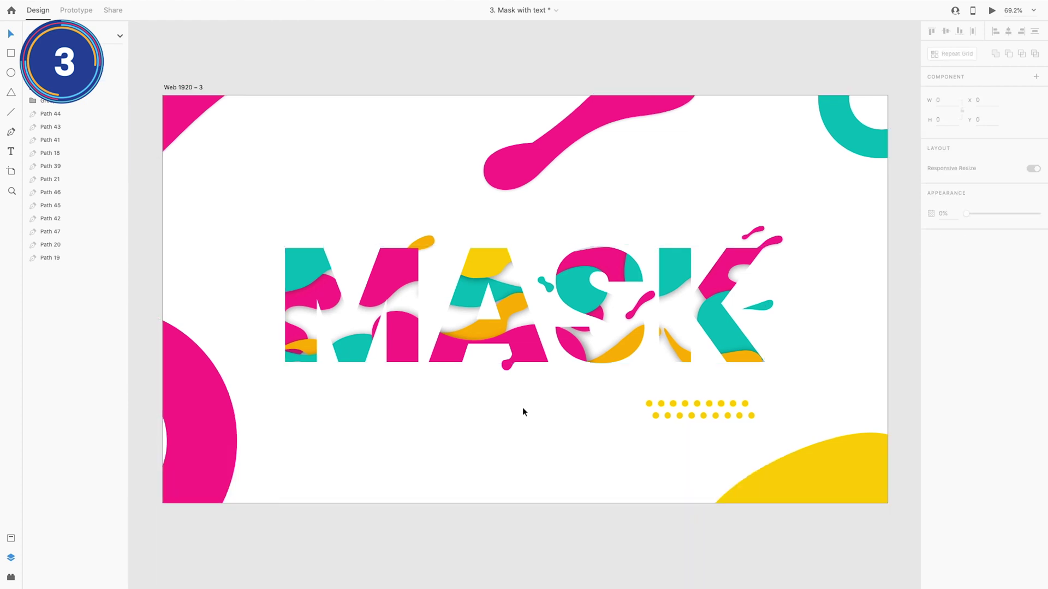
key("ctrl+v")
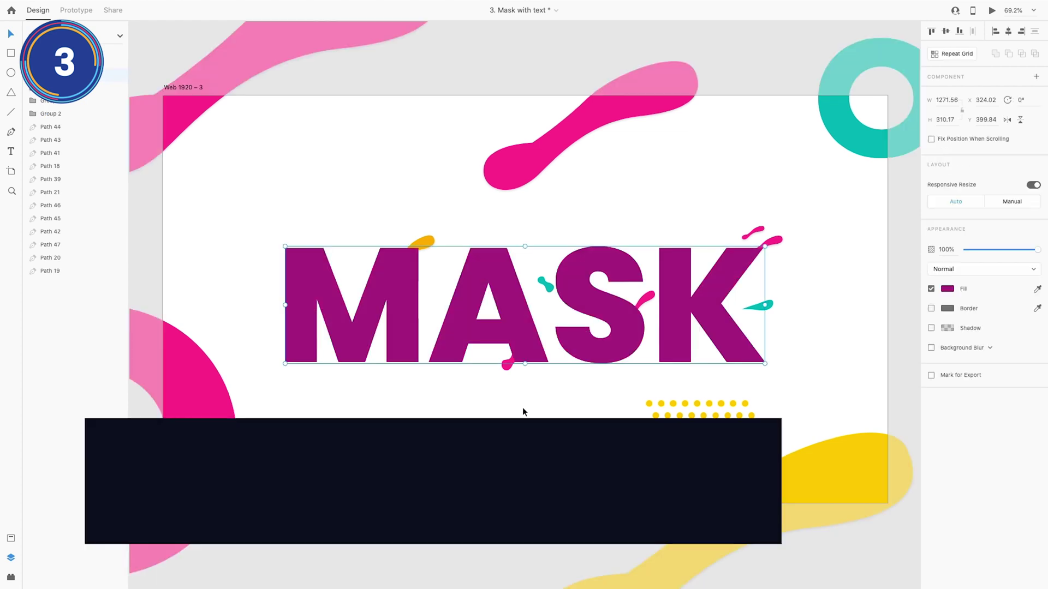
key("ctrl+bracketleft")
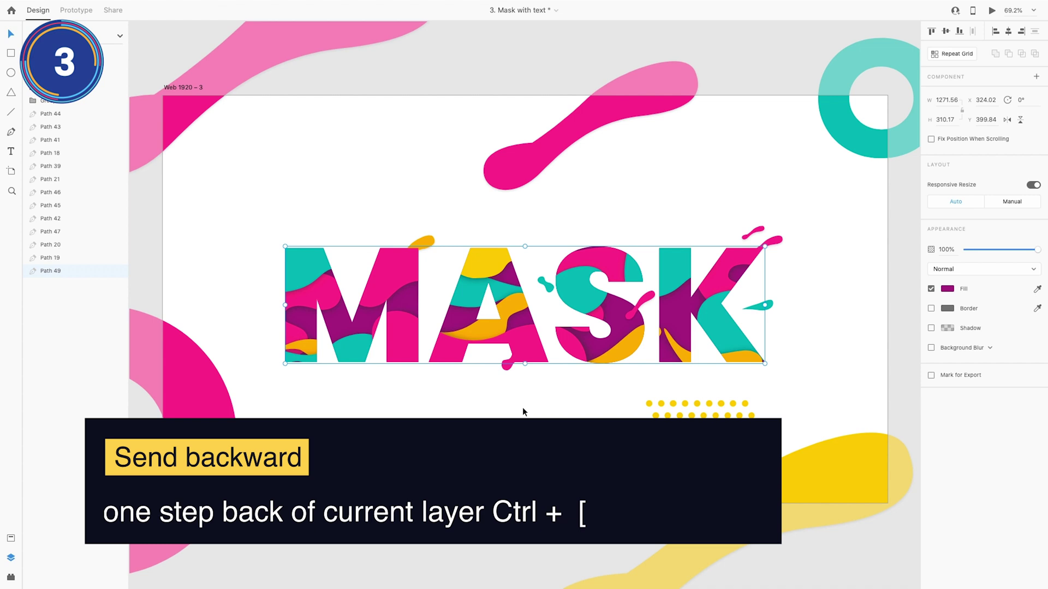
left_click(522, 409)
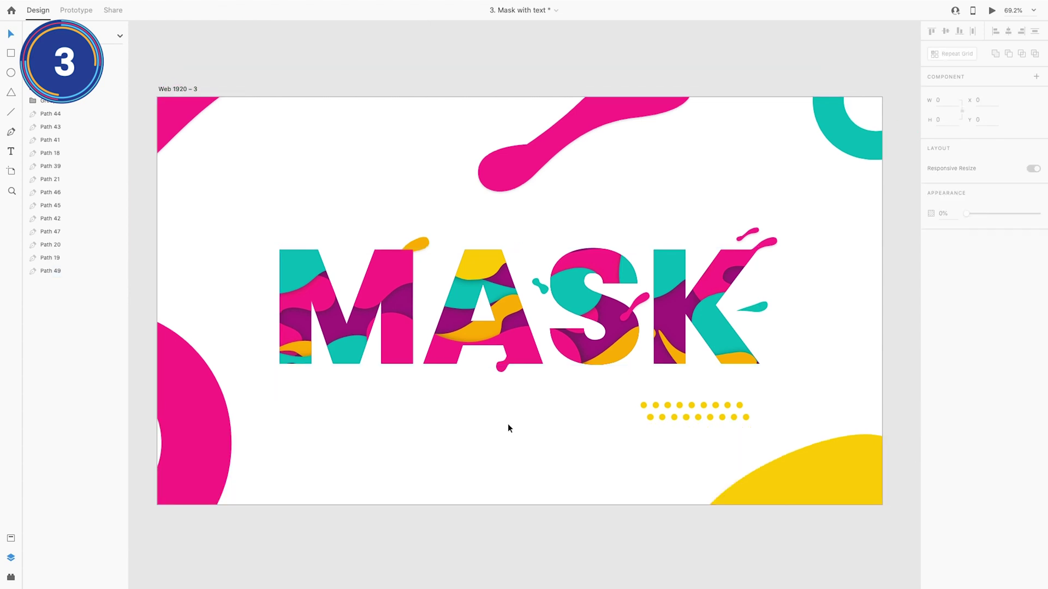
- Duplicate the masked MASK artboard to its left as Web 1920 – 4
key("ctrl+minus")
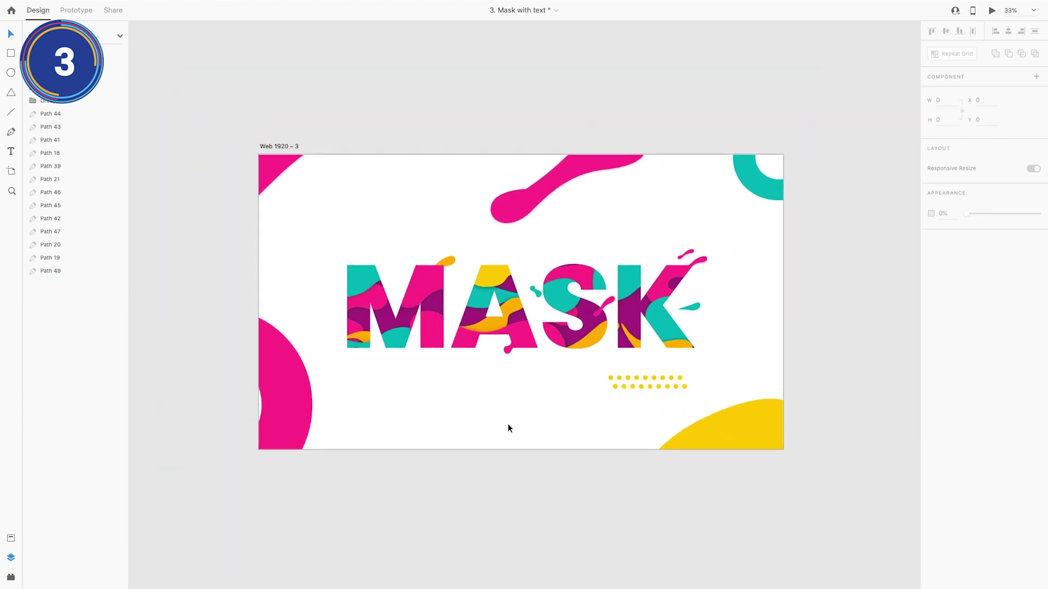
key("ctrl+minus")
left_click_drag(466, 409, 645, 428)
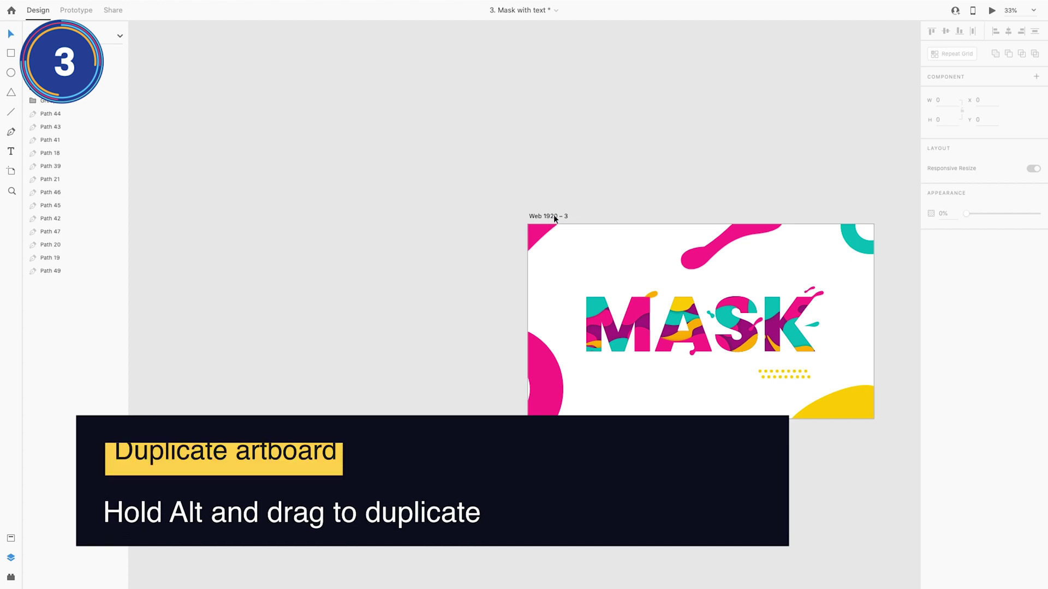
left_click_drag(557, 213, 174, 203)
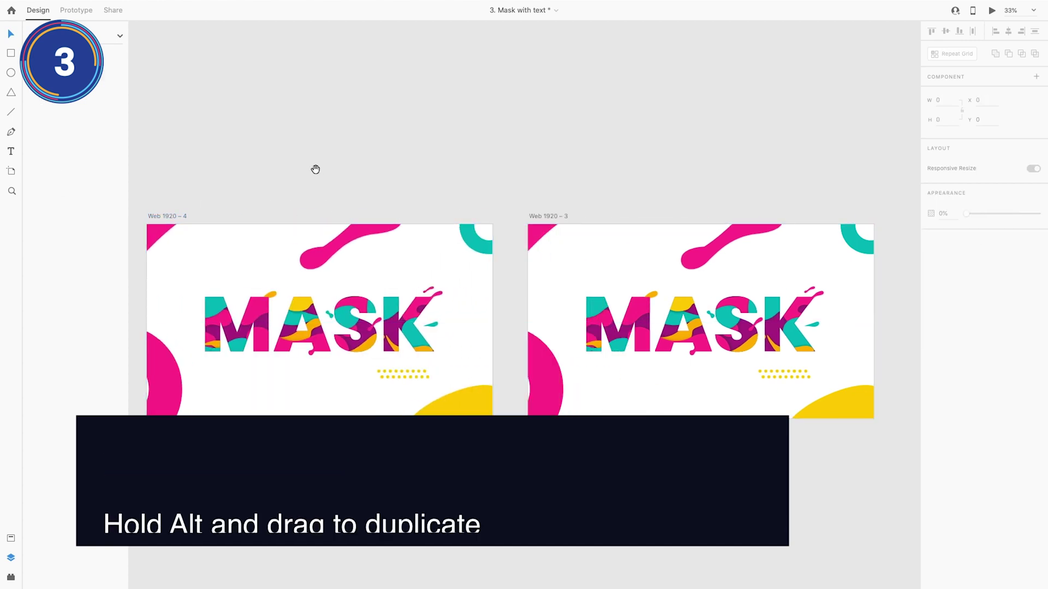
left_click_drag(316, 168, 451, 203)
key("ctrl+plus")
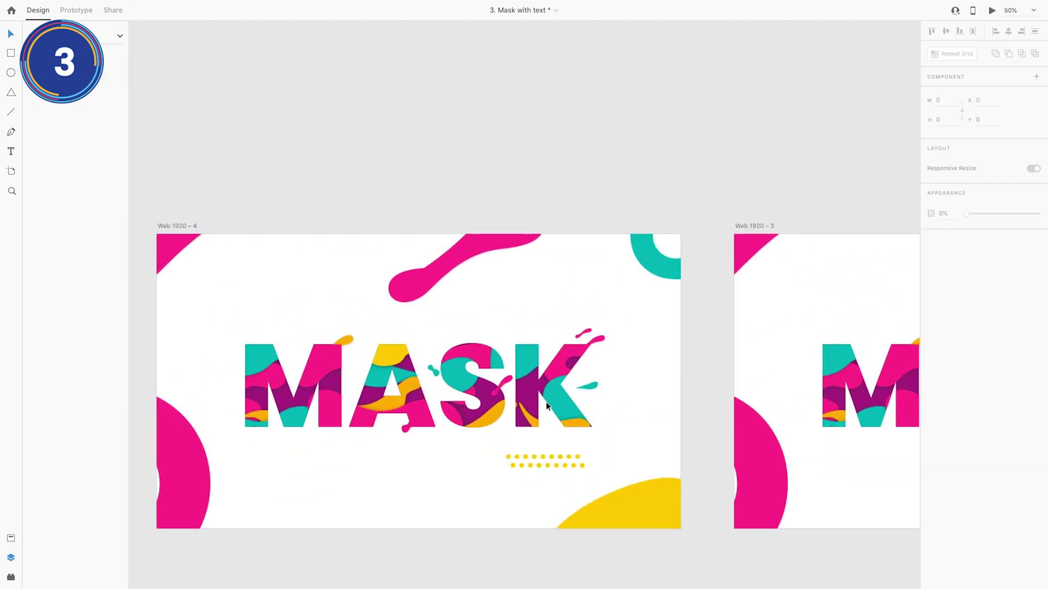
- Move the pink, teal, orange and yellow blobs and teal ring away from the MASK lettering
left_click_drag(502, 261, 543, 203)
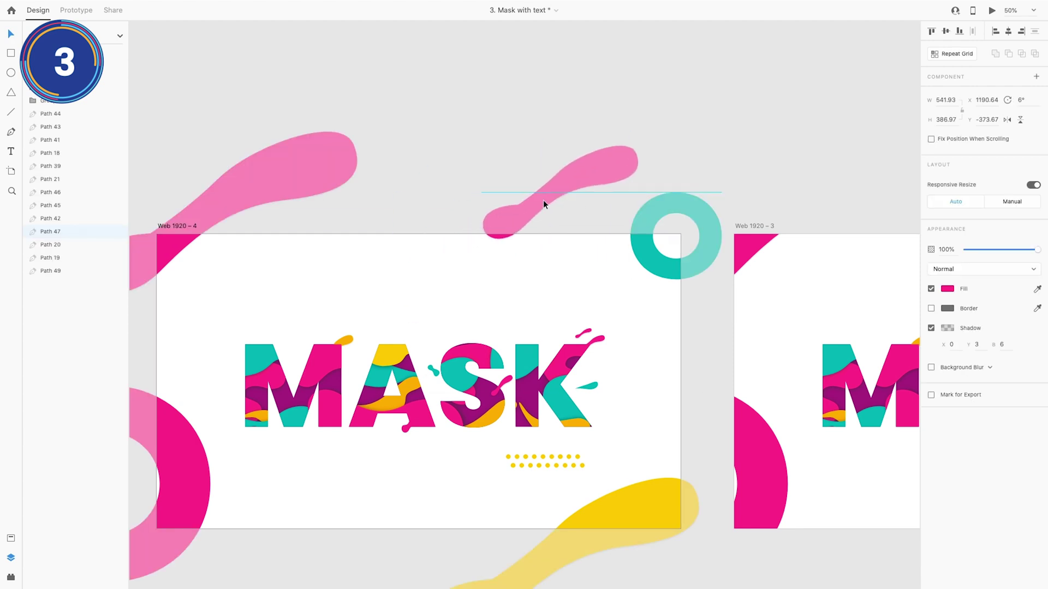
left_click_drag(666, 264, 695, 235)
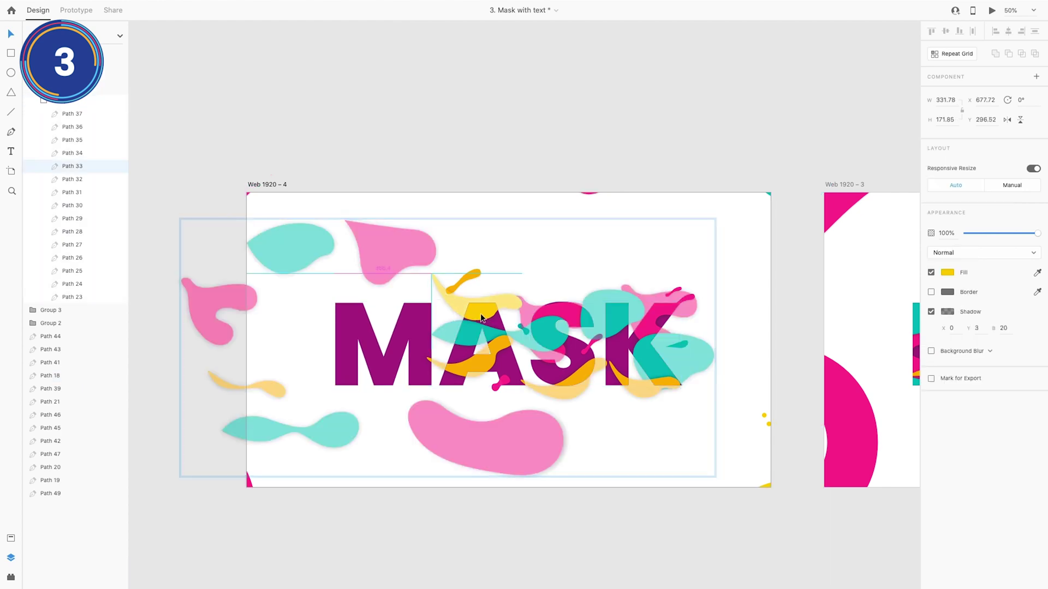
left_click_drag(495, 232, 493, 219)
left_click_drag(469, 360, 486, 412)
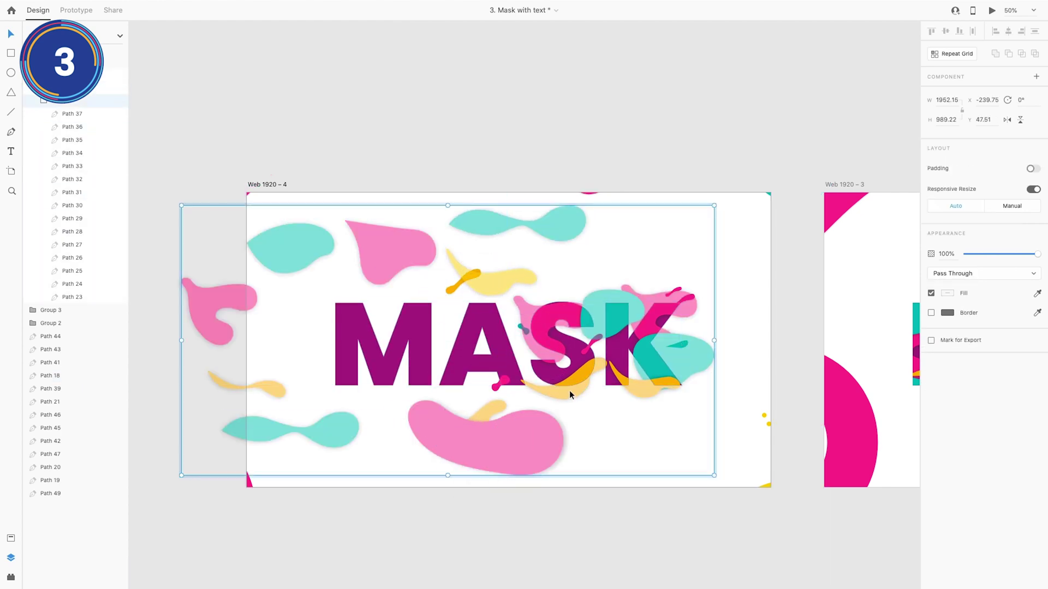
left_click_drag(565, 385, 617, 456)
left_click_drag(649, 385, 720, 439)
left_click_drag(674, 357, 759, 365)
- Scatter the remaining pink and teal blobs off the letters toward the artboard edges
left_click_drag(655, 332, 737, 281)
left_click_drag(611, 314, 637, 254)
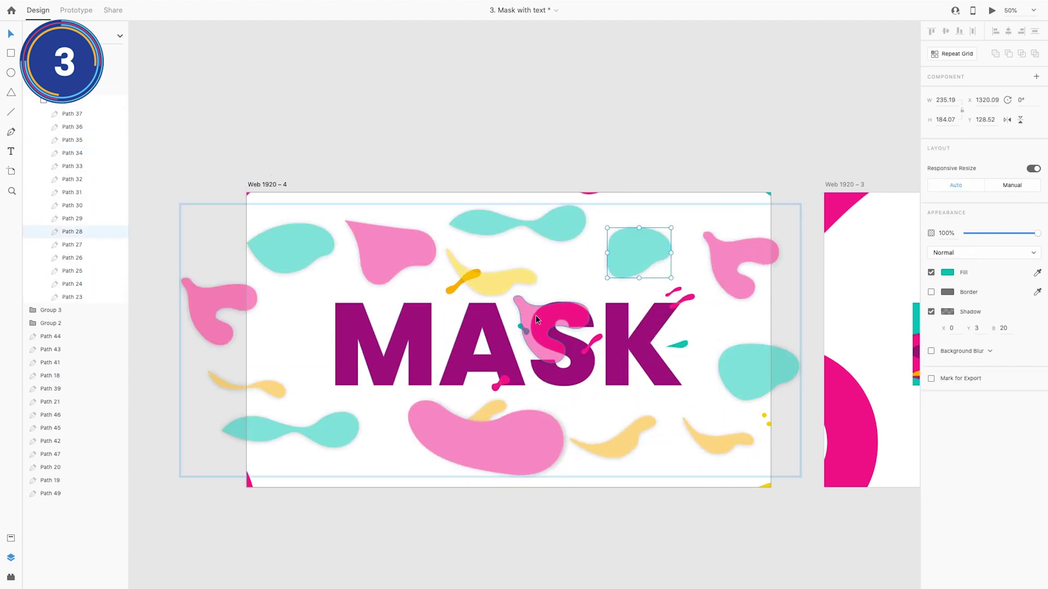
left_click_drag(541, 315, 538, 249)
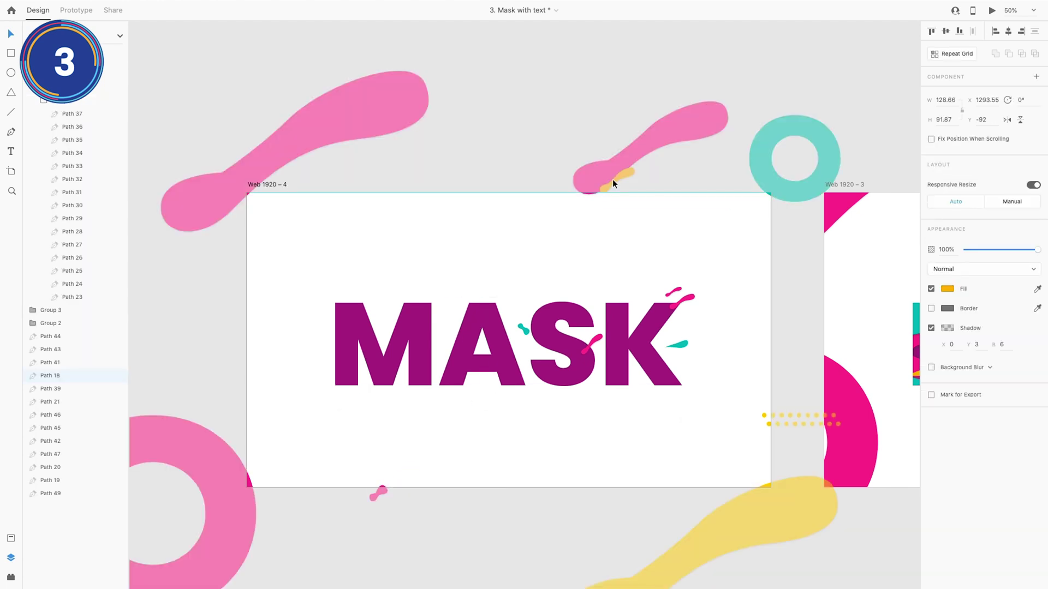
left_click_drag(499, 297, 390, 190)
left_click_drag(675, 293, 750, 191)
left_click_drag(684, 299, 781, 262)
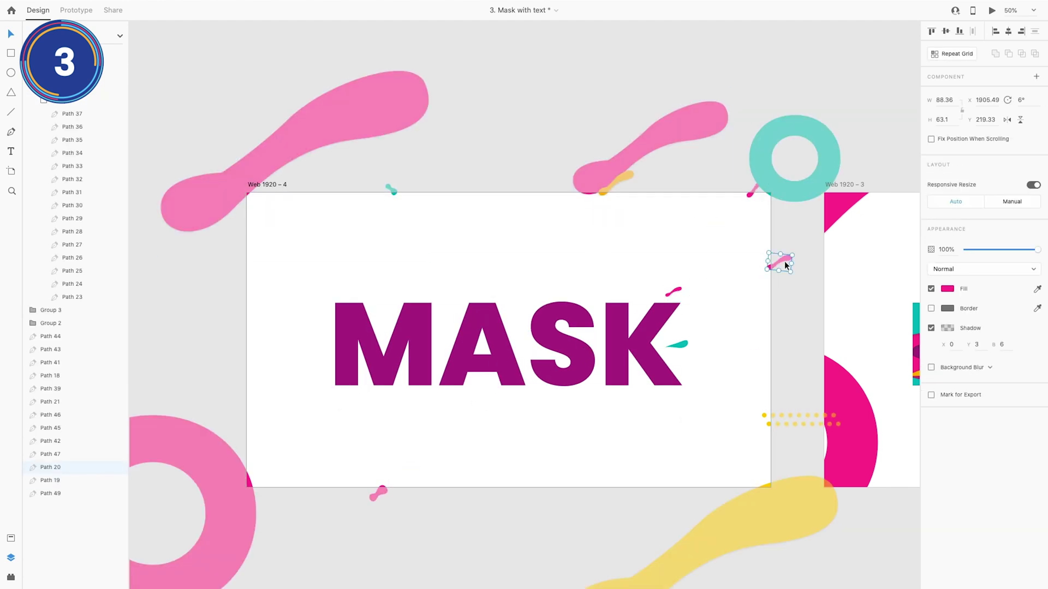
left_click_drag(591, 344, 776, 232)
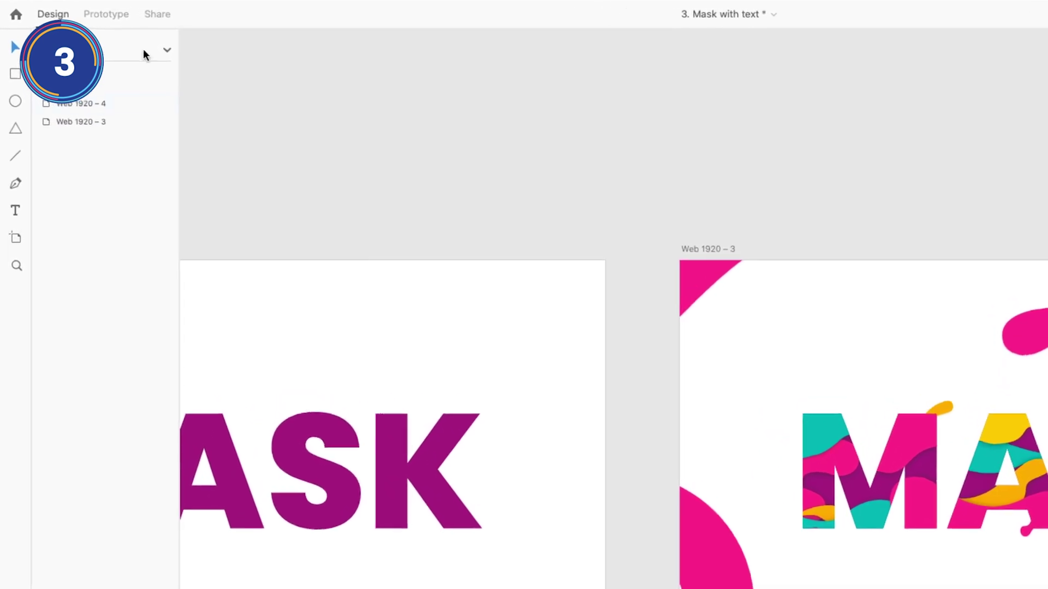
- In Prototype mode, link the plain MASK artboard with a Time trigger and 2-second delay
left_click(117, 22)
left_click(425, 317)
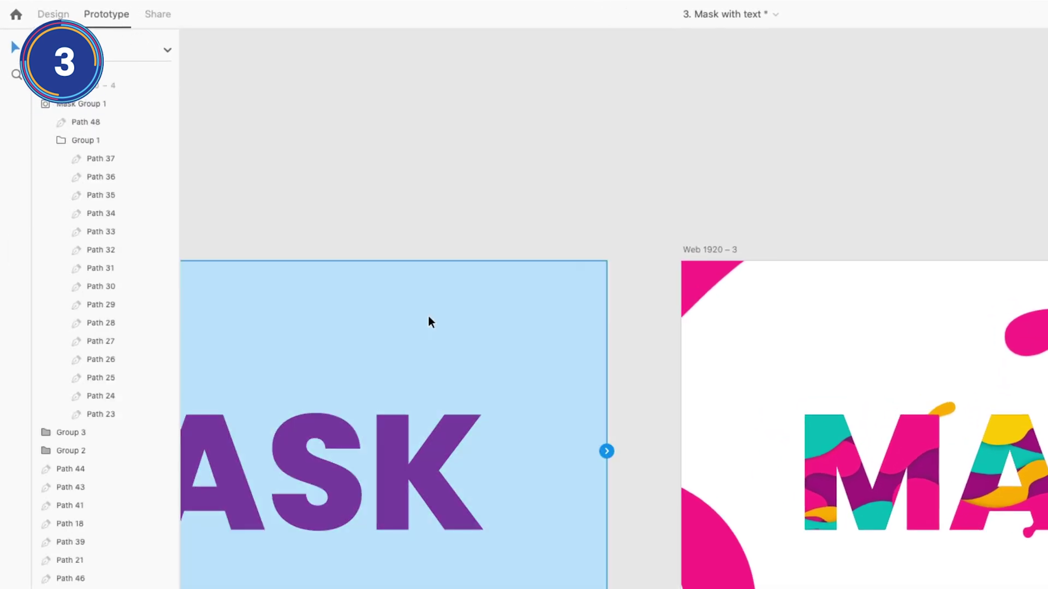
left_click_drag(606, 452, 610, 454)
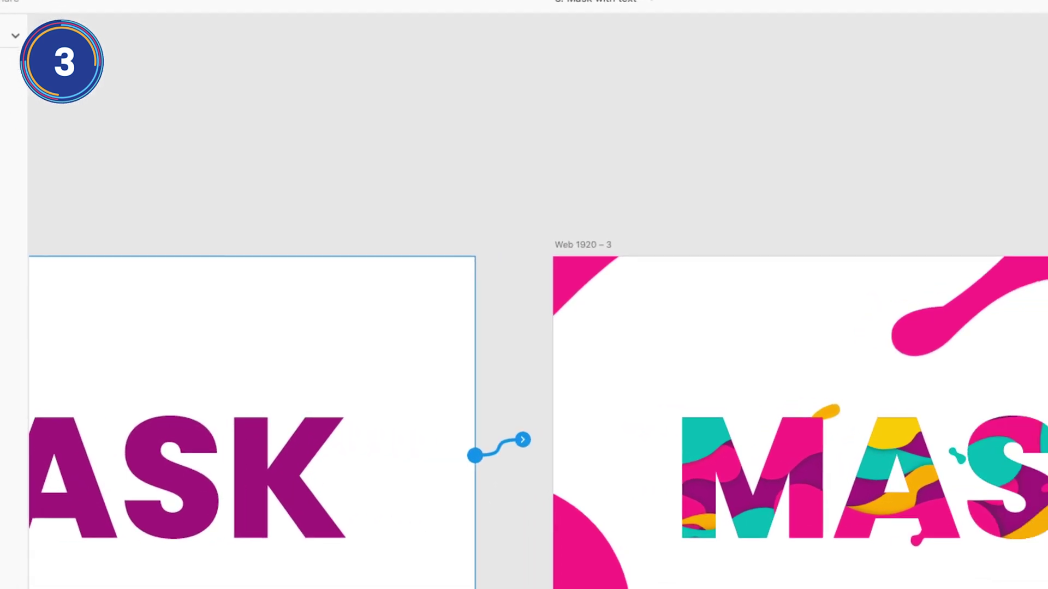
left_click(910, 29)
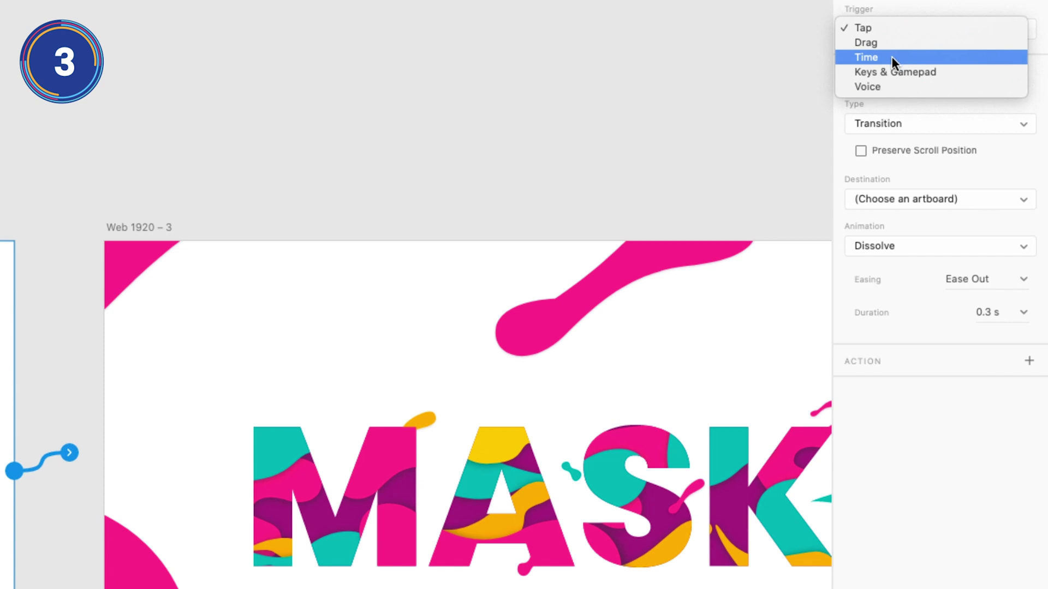
left_click(892, 57)
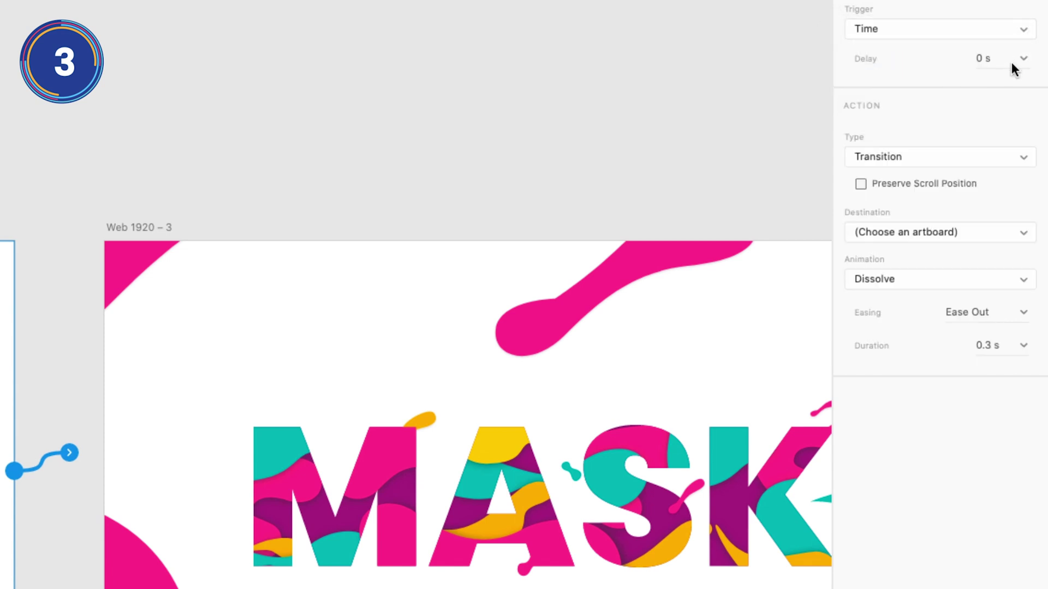
left_click(1023, 59)
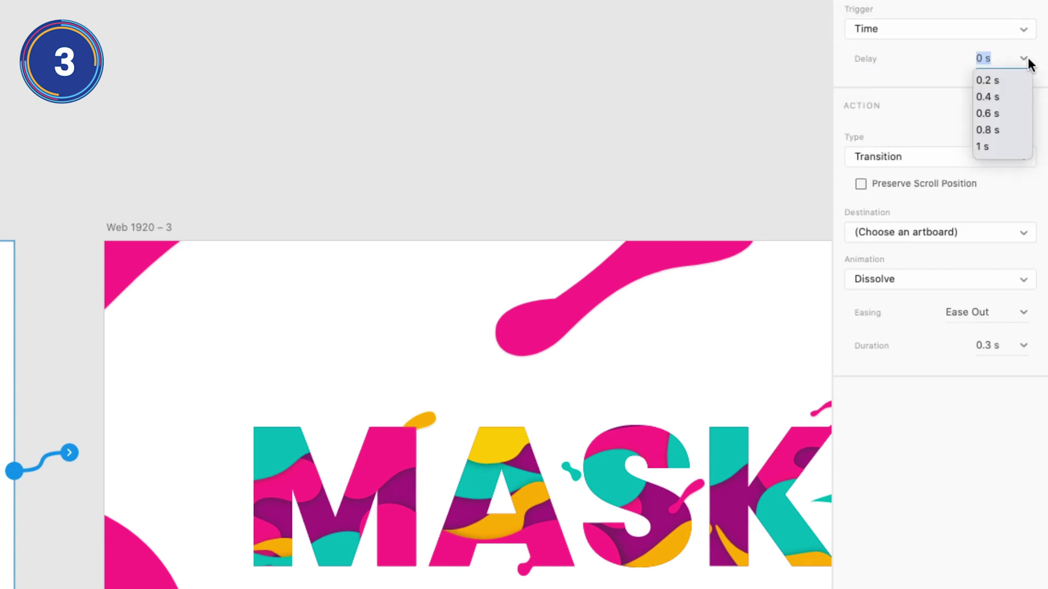
left_click(997, 146)
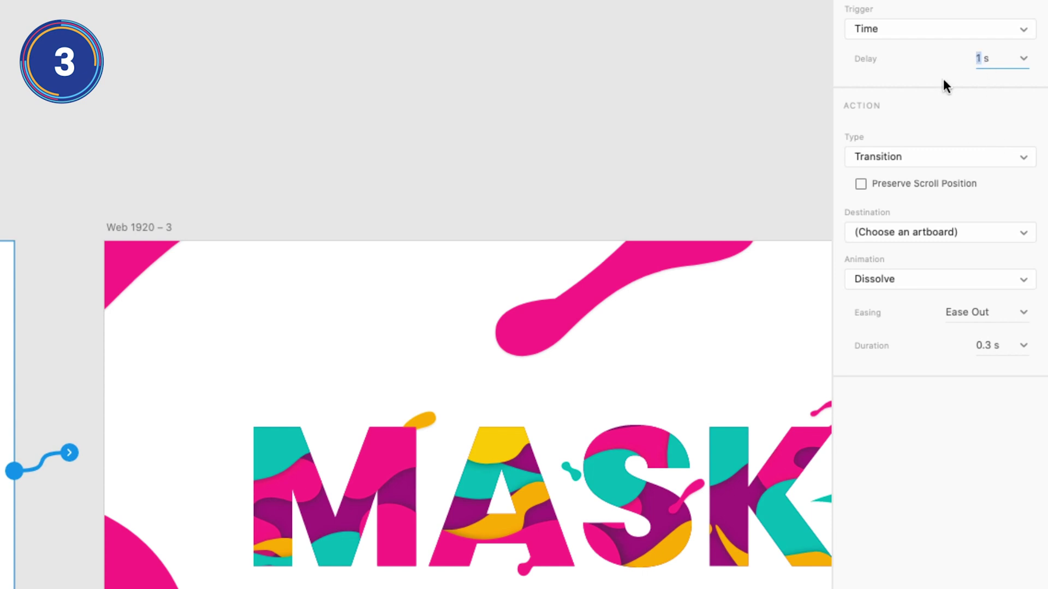
- Set the interaction to Auto-Animate to Web 1920 – 3 with a 1-second duration
left_click(905, 159)
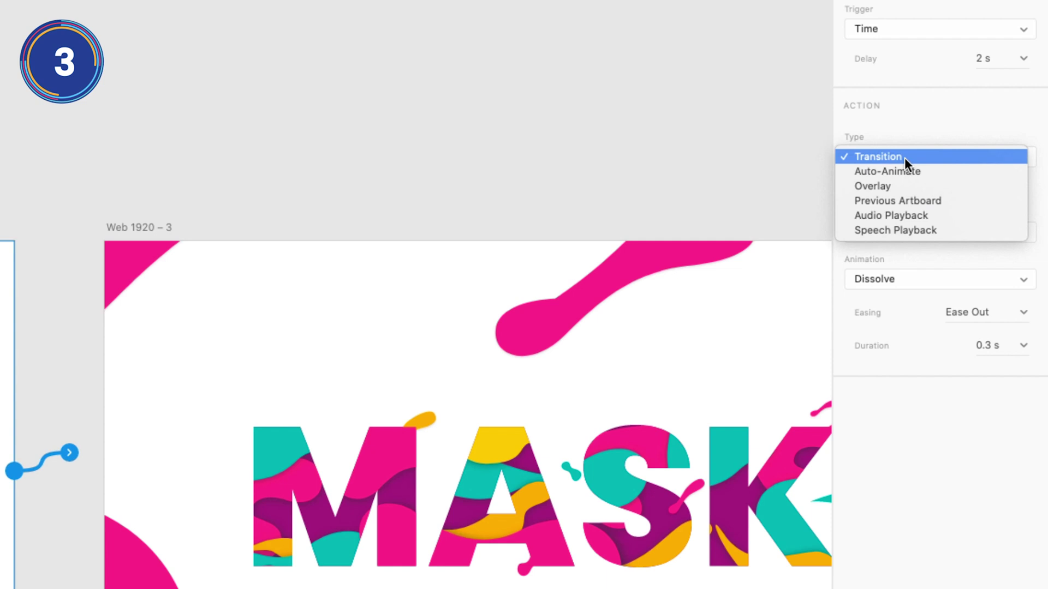
left_click(918, 171)
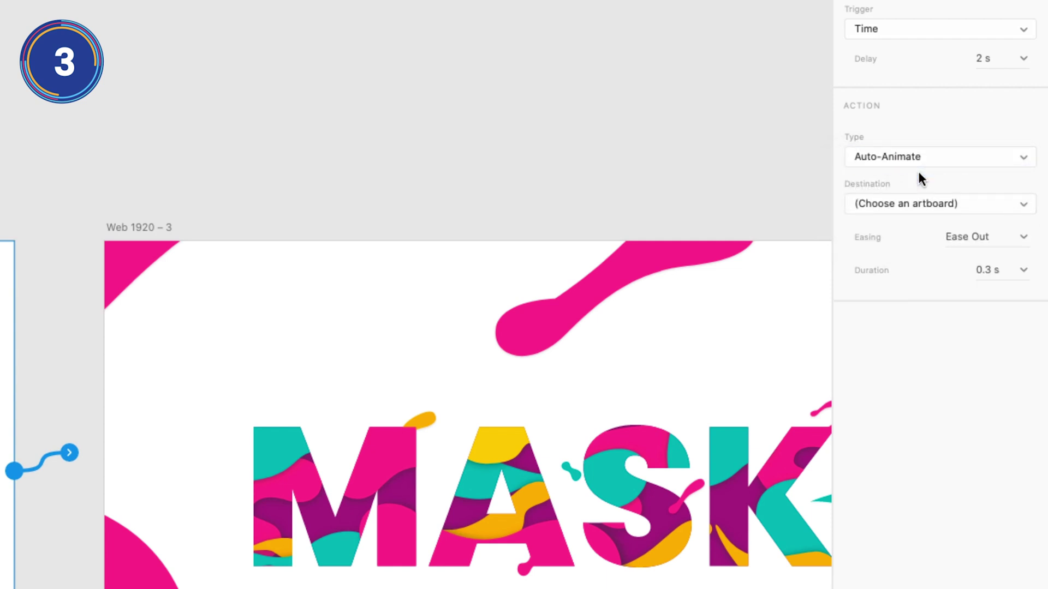
left_click(1016, 205)
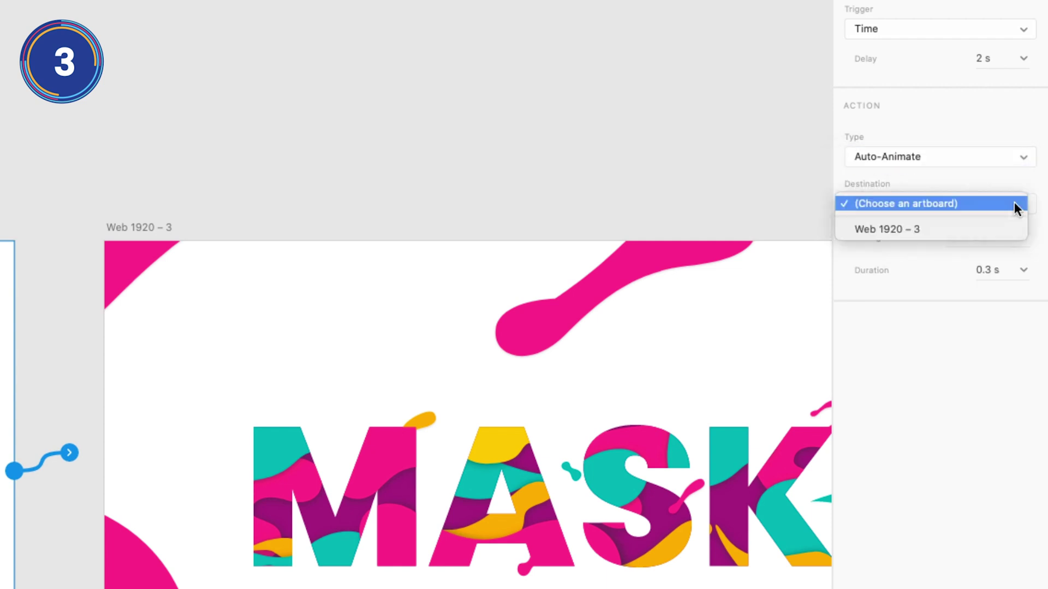
left_click(1004, 230)
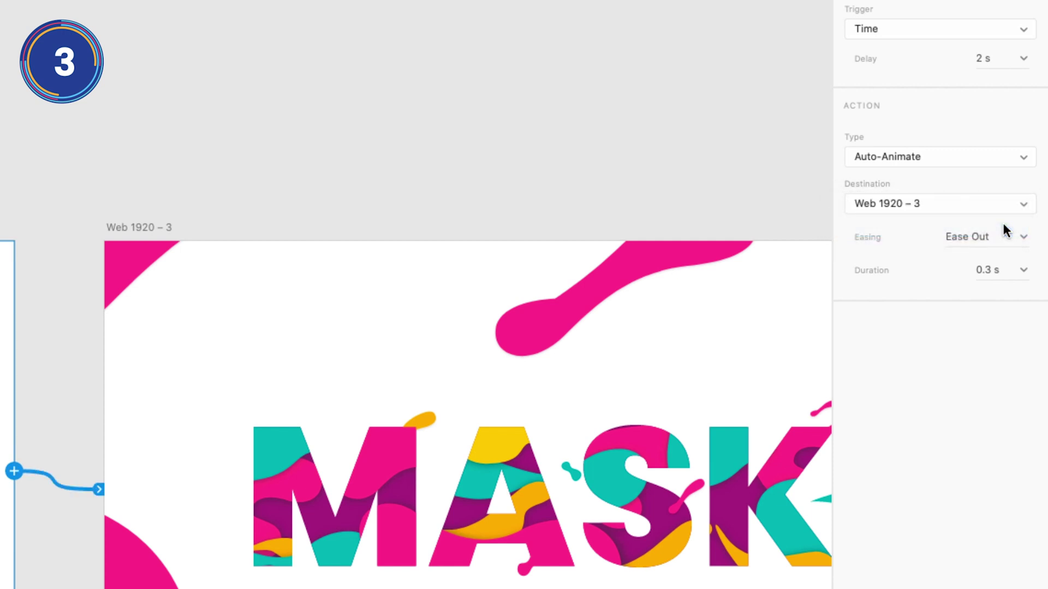
left_click(1026, 273)
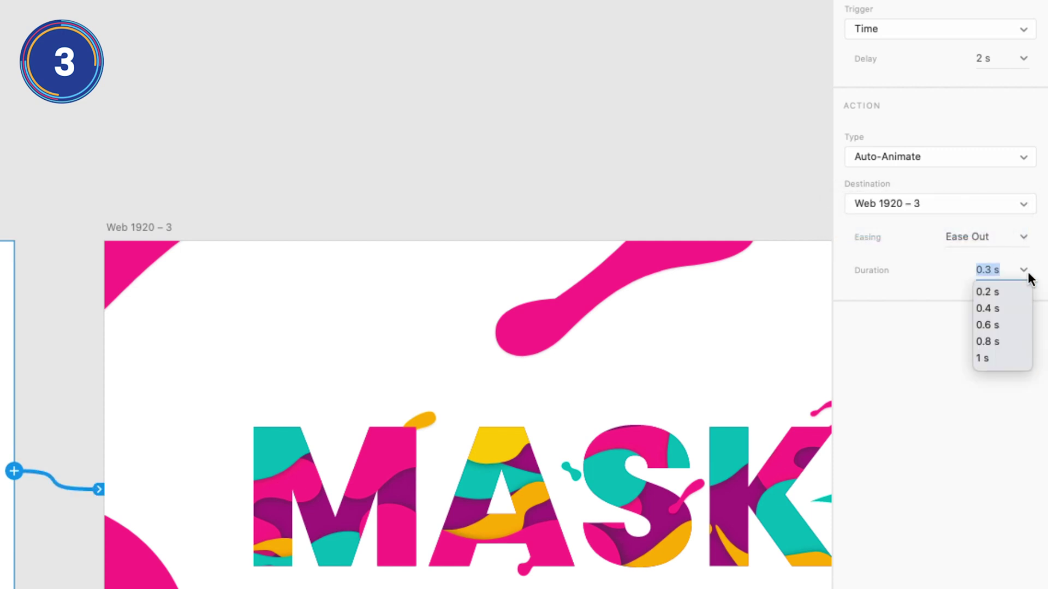
left_click(1007, 359)
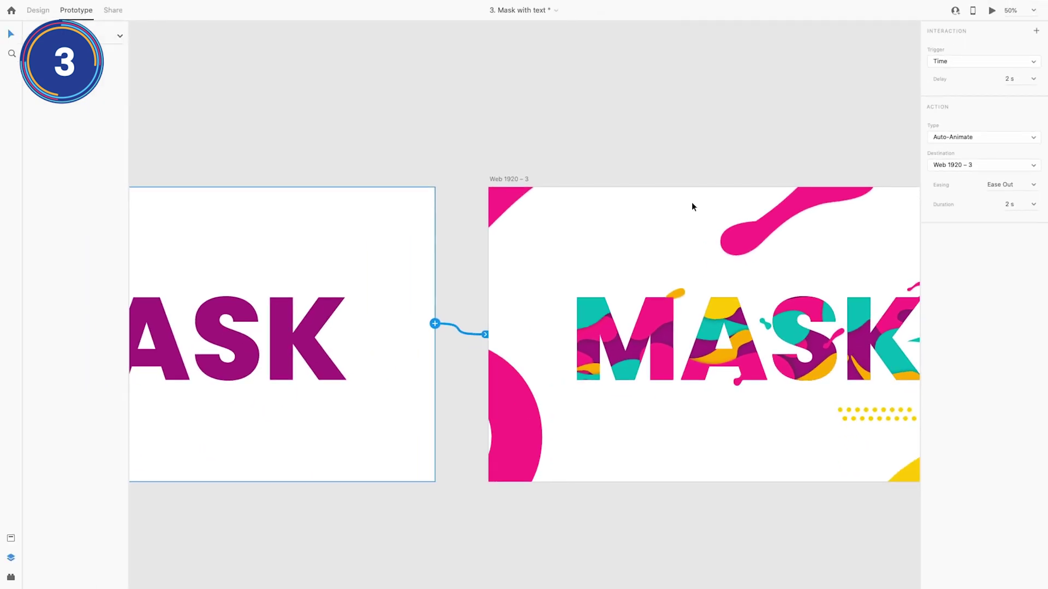
left_click(344, 133)
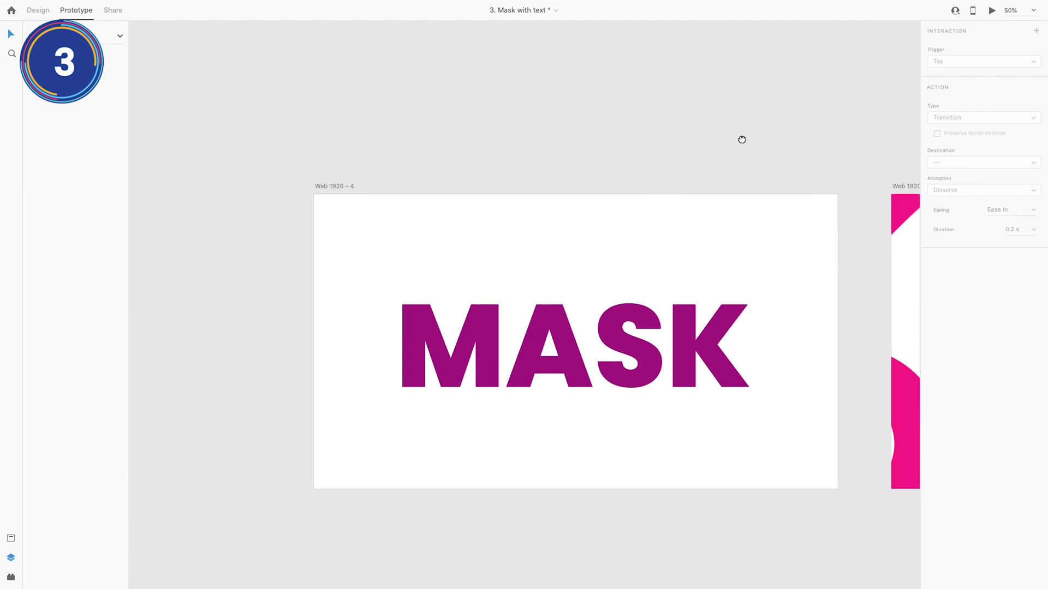
left_click_drag(742, 140, 656, 137)
left_click(259, 185)
left_click_drag(437, 181, 390, 184)
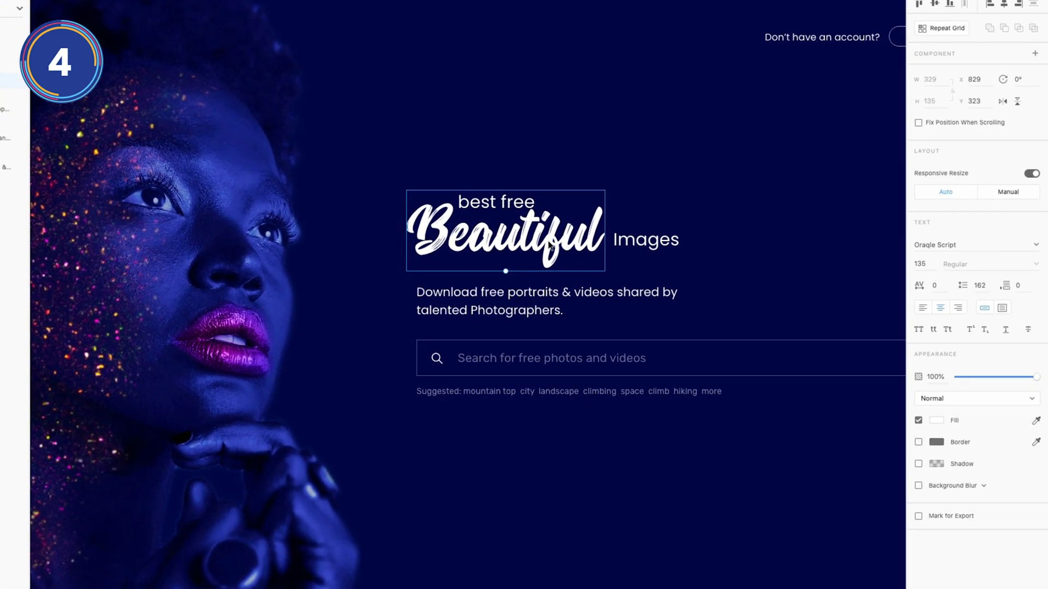
left_click(898, 420)
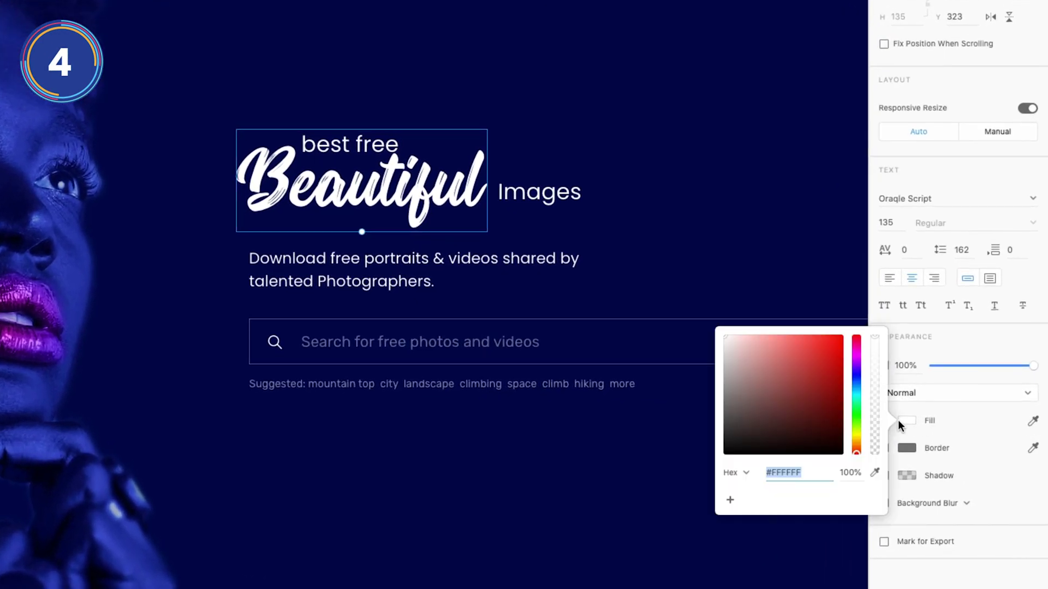
left_click(803, 350)
left_click(673, 219)
key("ctrl+z")
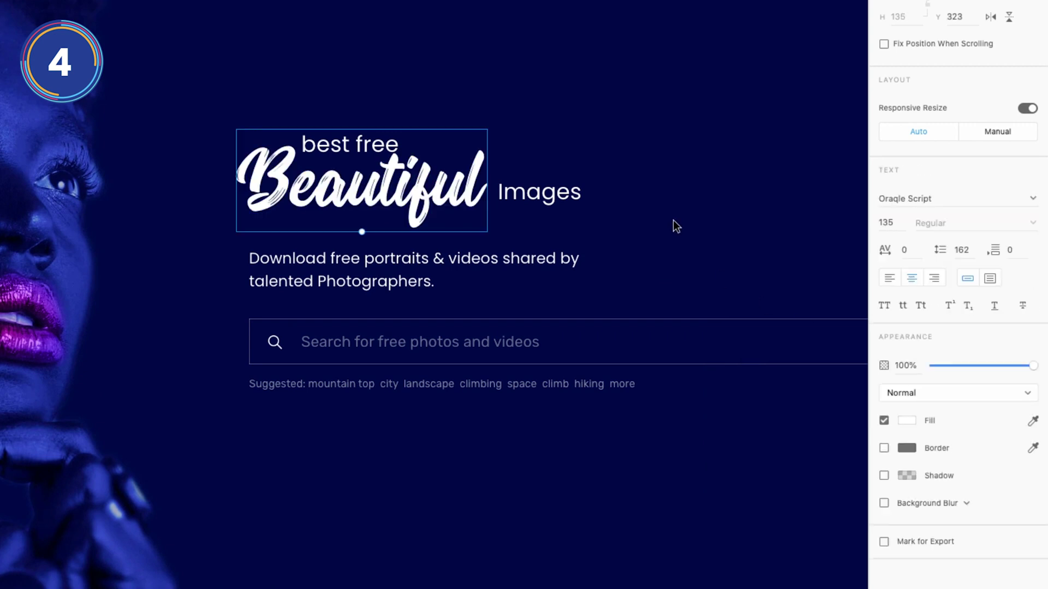
key("r")
left_click_drag(458, 24, 653, 90)
left_click(916, 283)
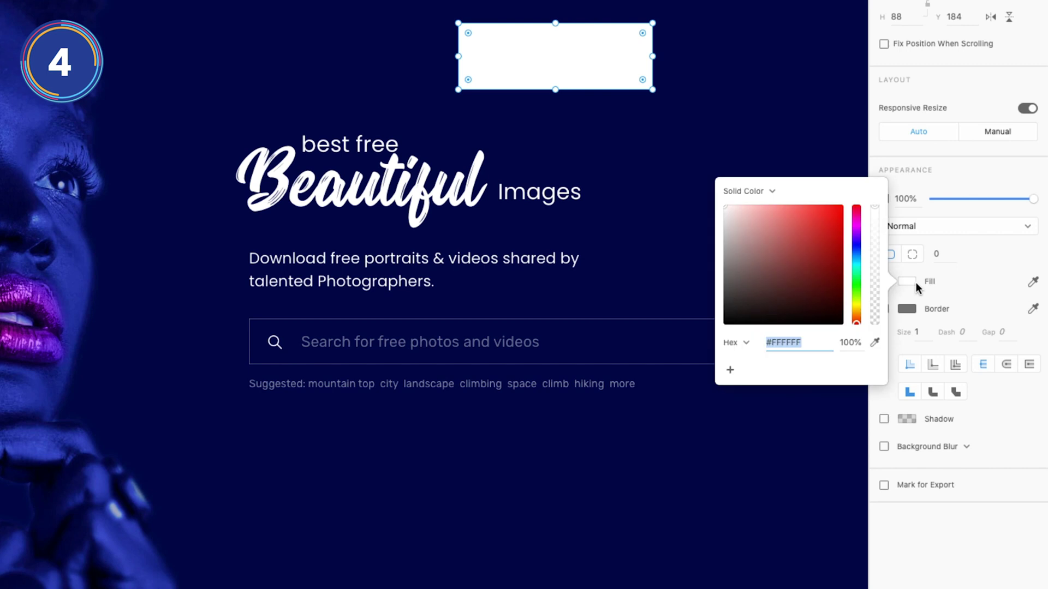
left_click(769, 189)
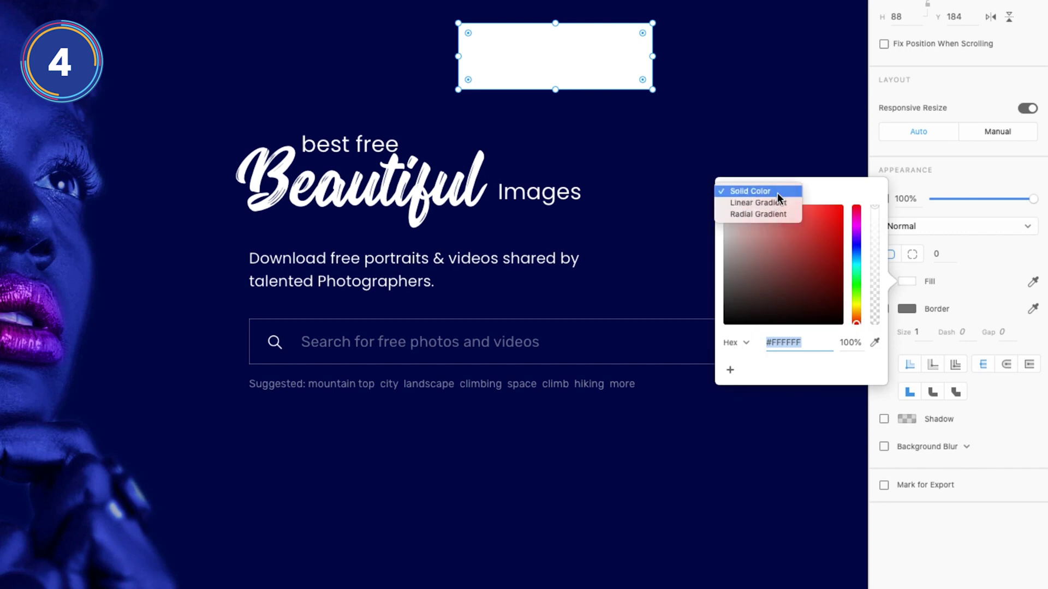
left_click(650, 131)
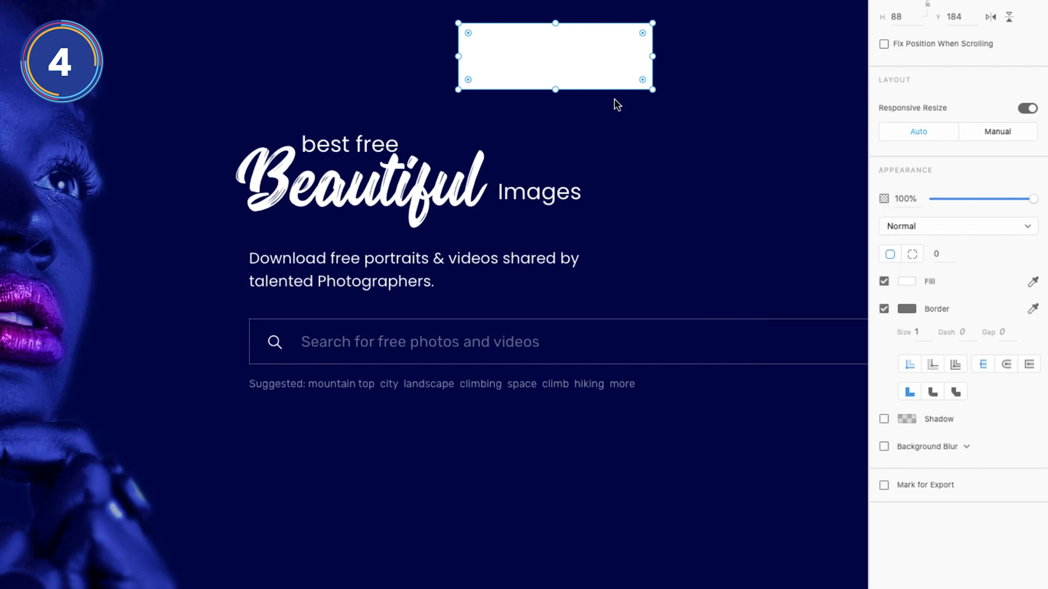
key("Delete")
key("l")
left_click_drag(582, 192, 426, 196)
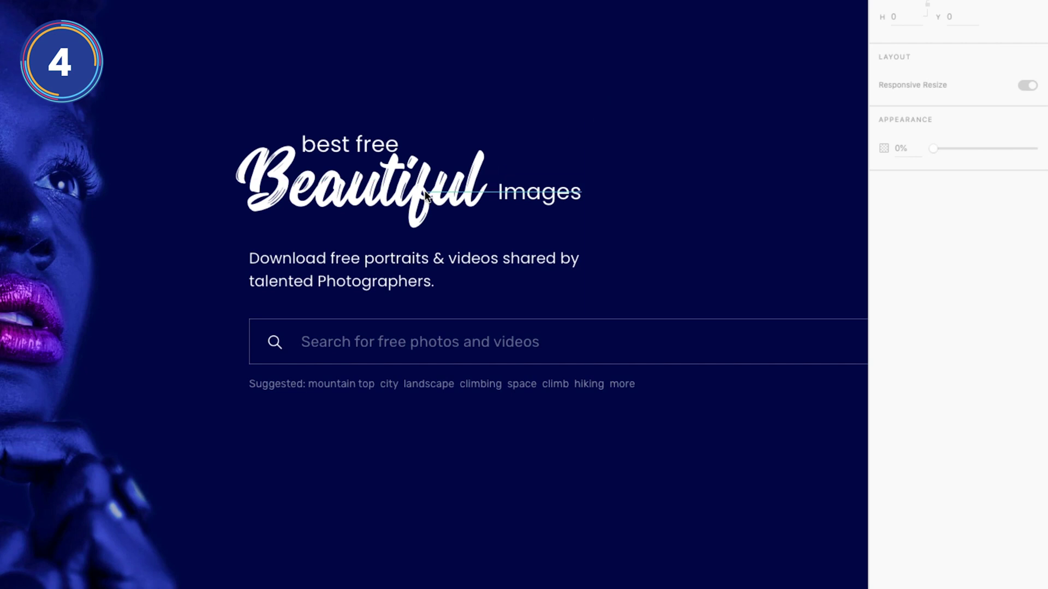
left_click(428, 197)
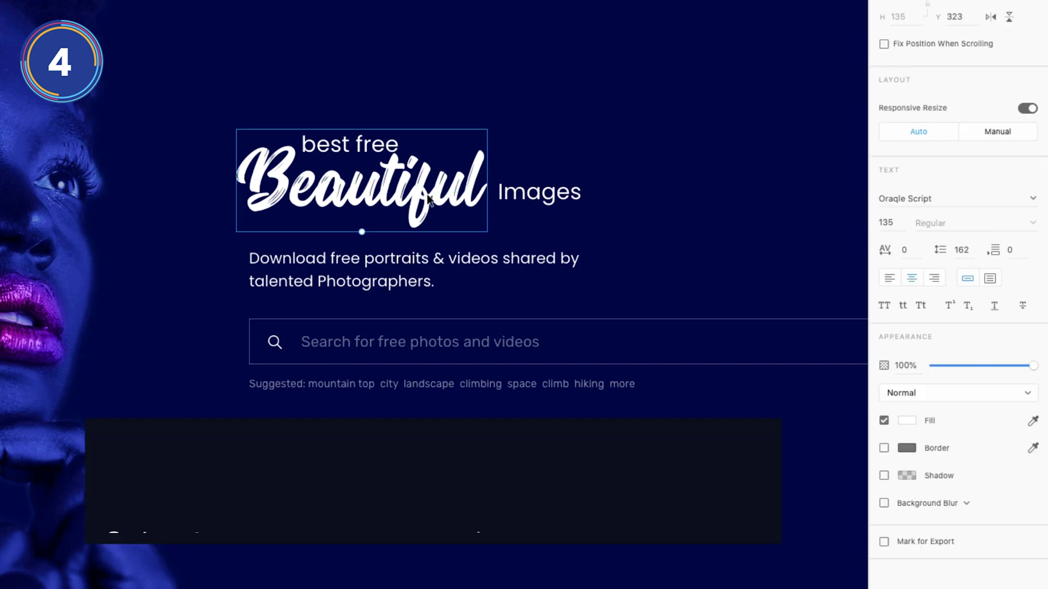
- Convert the Beautiful header to a path and give it a linear gradient fill
key("ctrl+8")
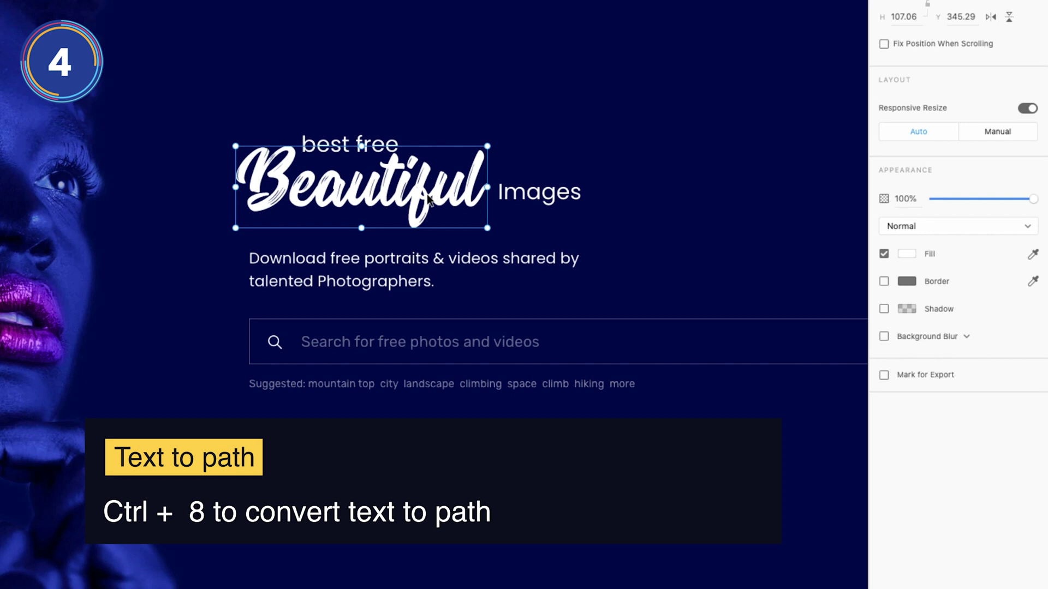
left_click(906, 253)
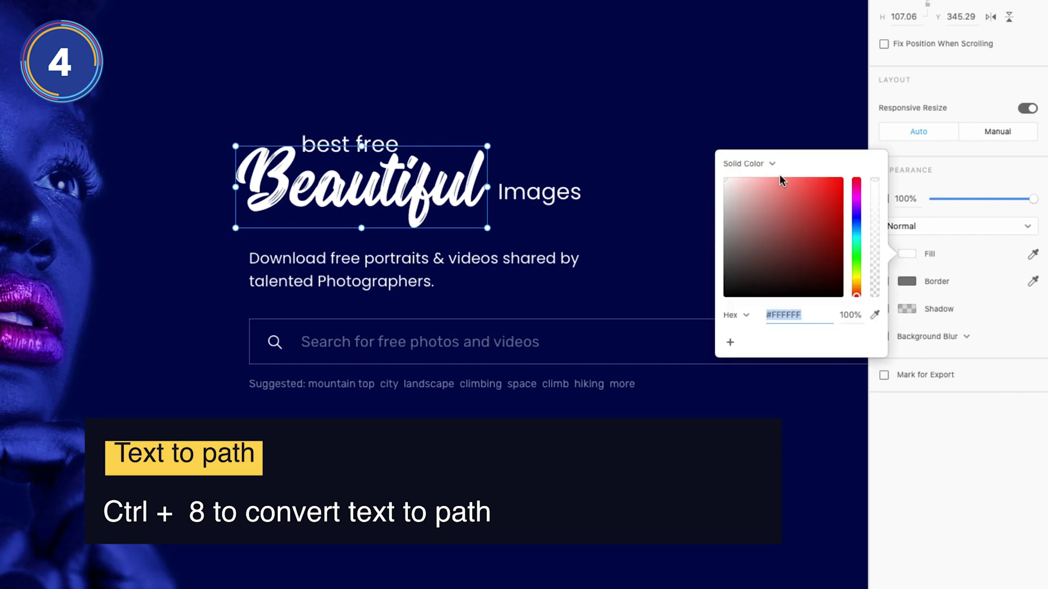
left_click(734, 163)
left_click(761, 174)
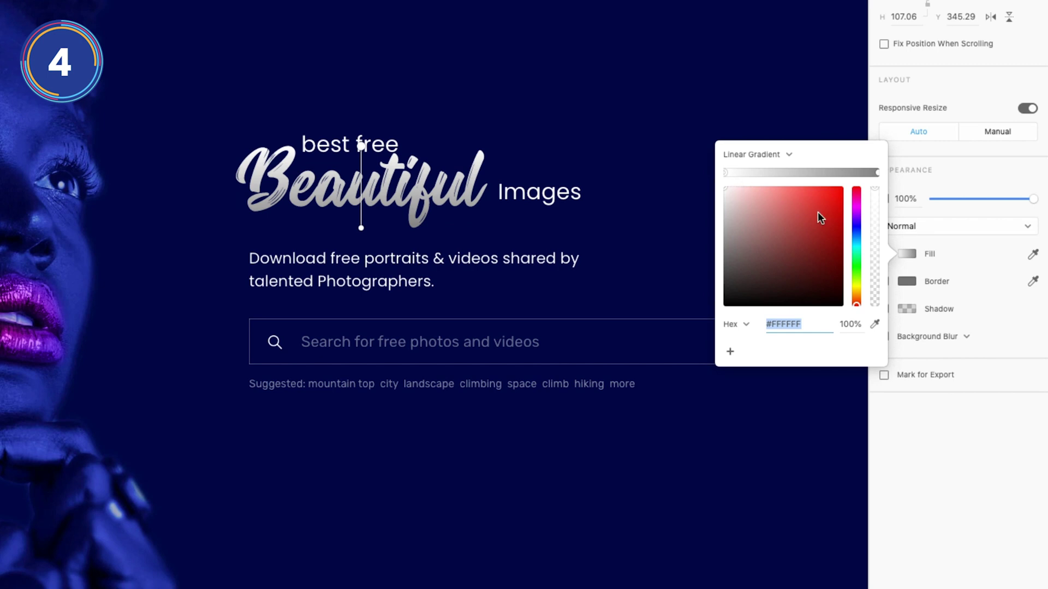
- Set the gradient stops to pink #FF4ED6 and bright yellow #FFFF21
left_click(857, 228)
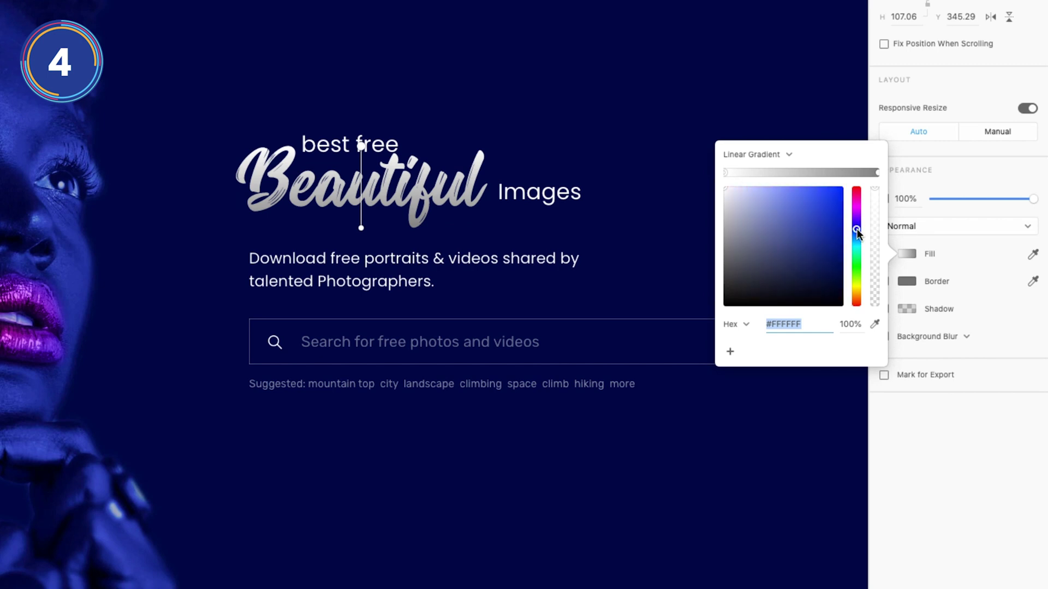
mouse_move(857, 228)
left_mouse_down()
mouse_move(857, 201)
mouse_move(807, 184)
left_mouse_up()
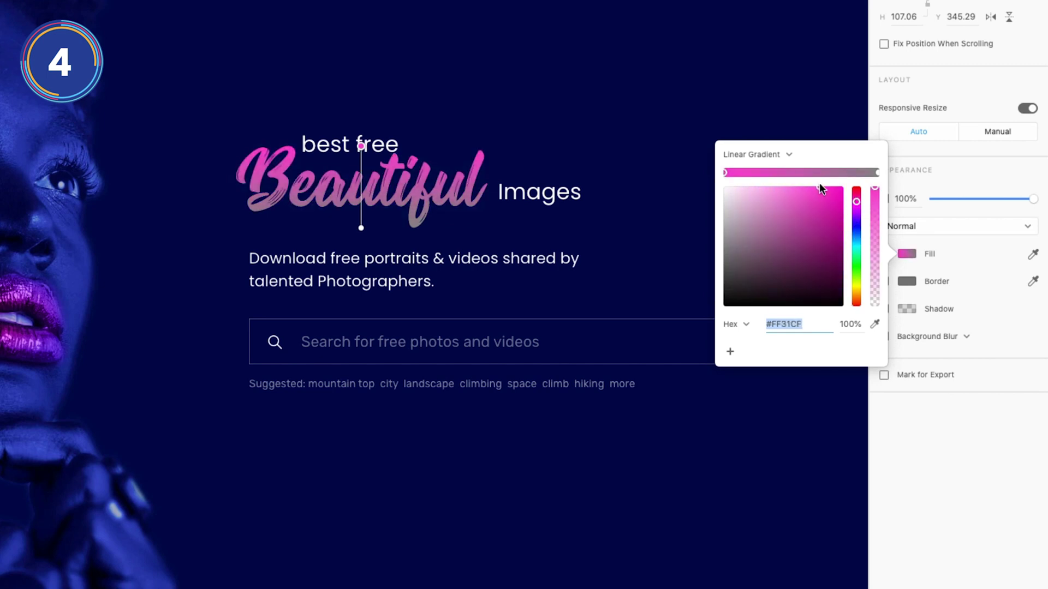
left_click(877, 172)
left_click(857, 286)
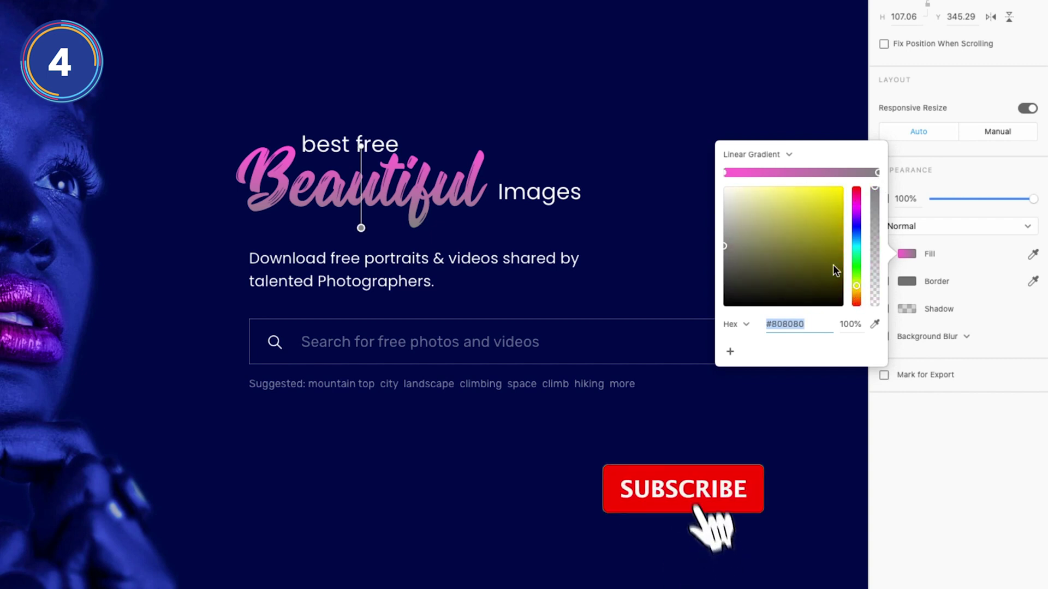
left_click_drag(833, 270, 827, 187)
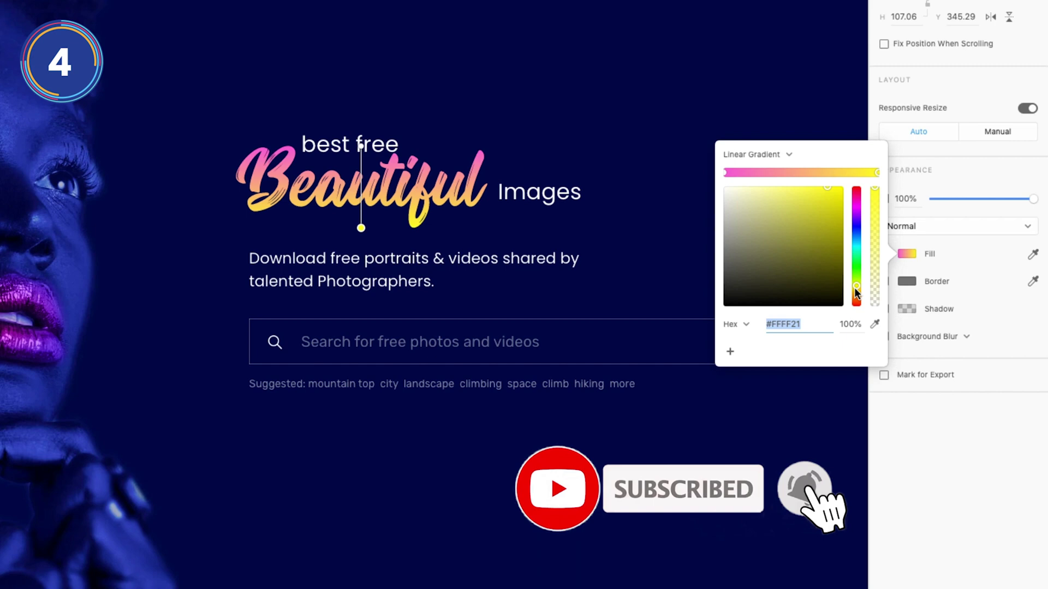